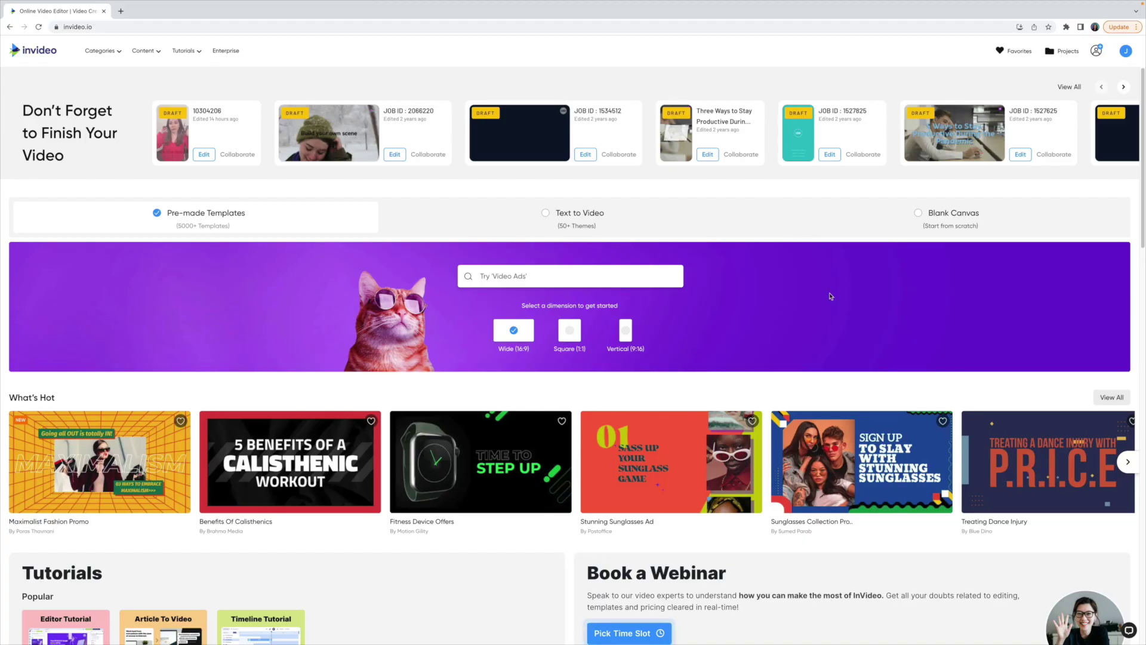
Step: Create a Blank Canvas video in Vertical 9:16 and show the uploaded-media library
scroll(248, 231, down, 9)
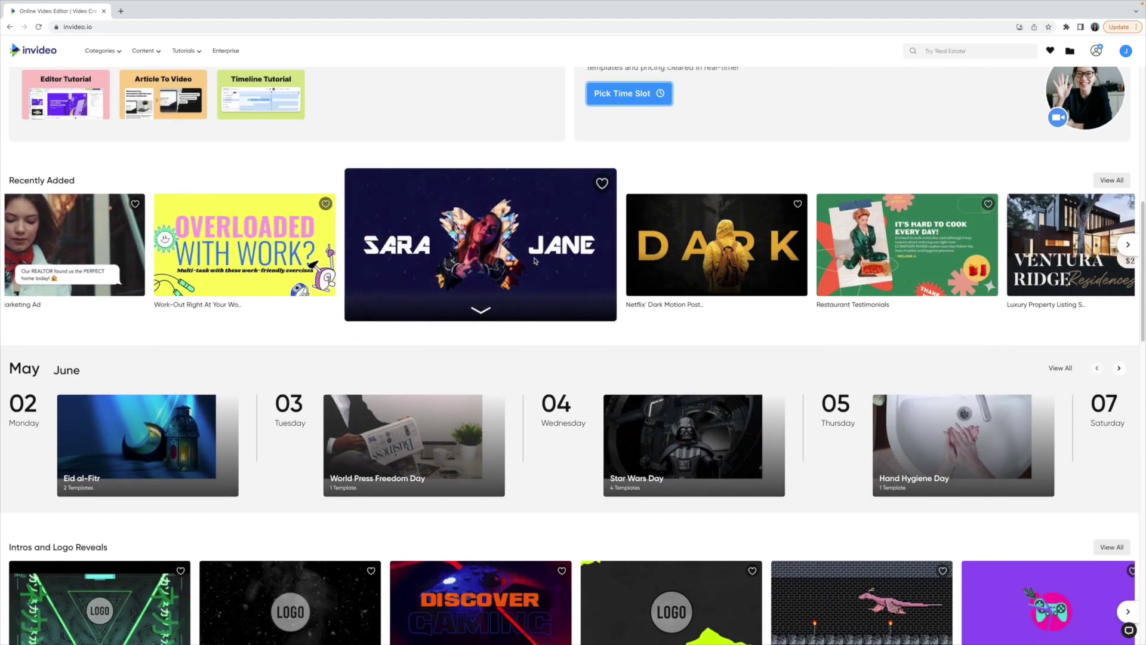
mouse_move(687, 273)
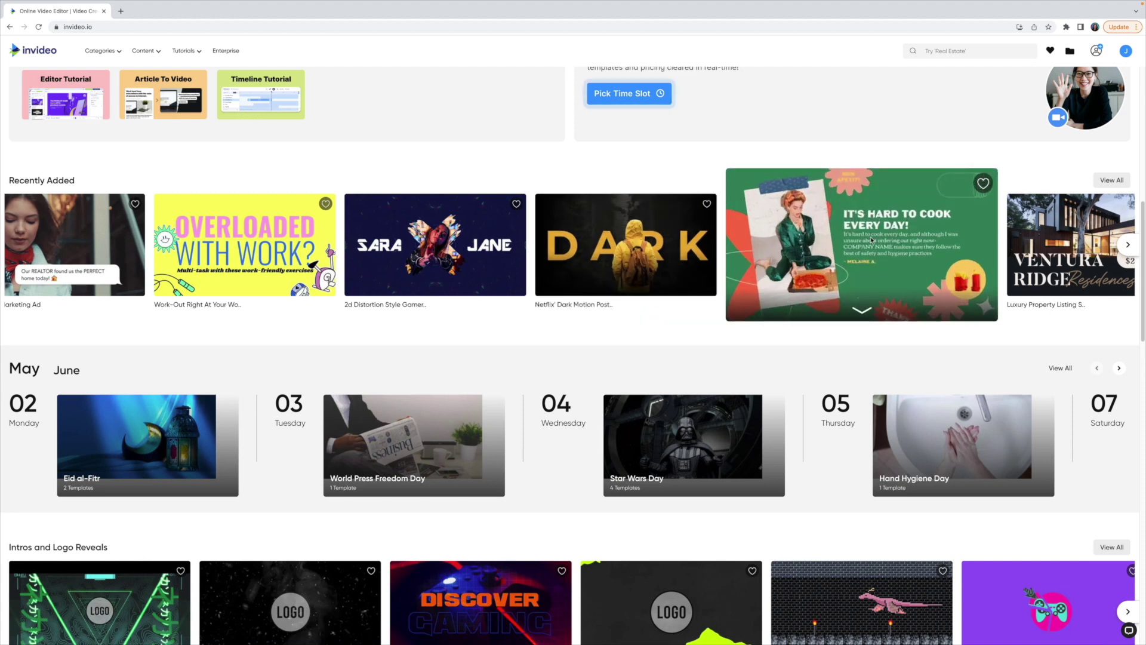
scroll(895, 251, down, 3)
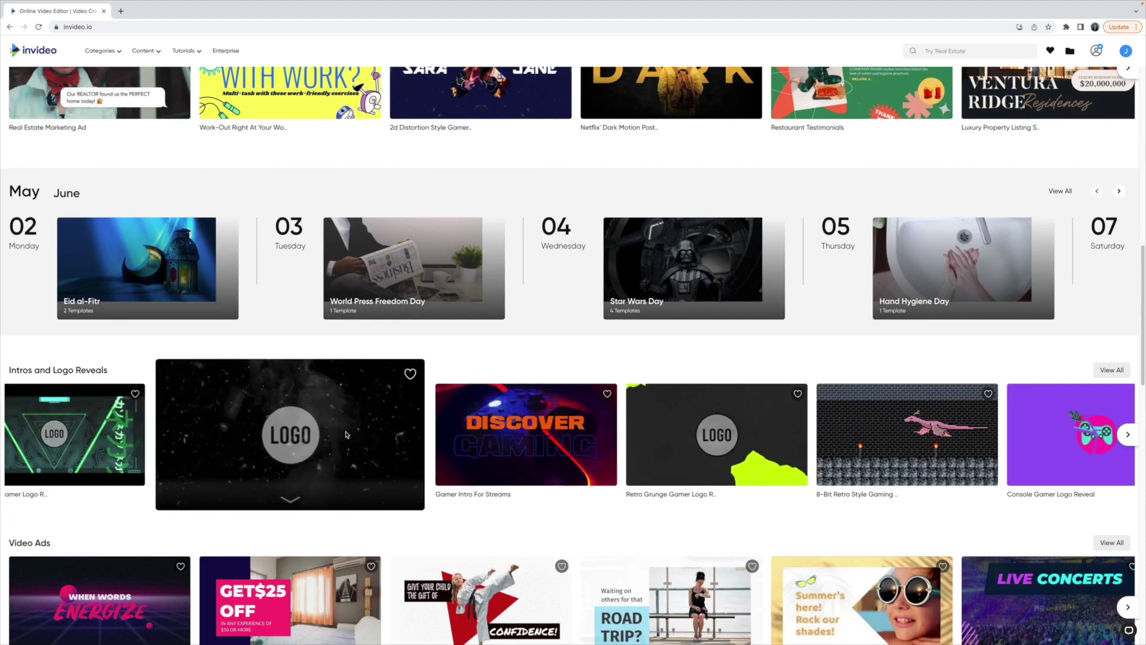
scroll(346, 434, down, 3)
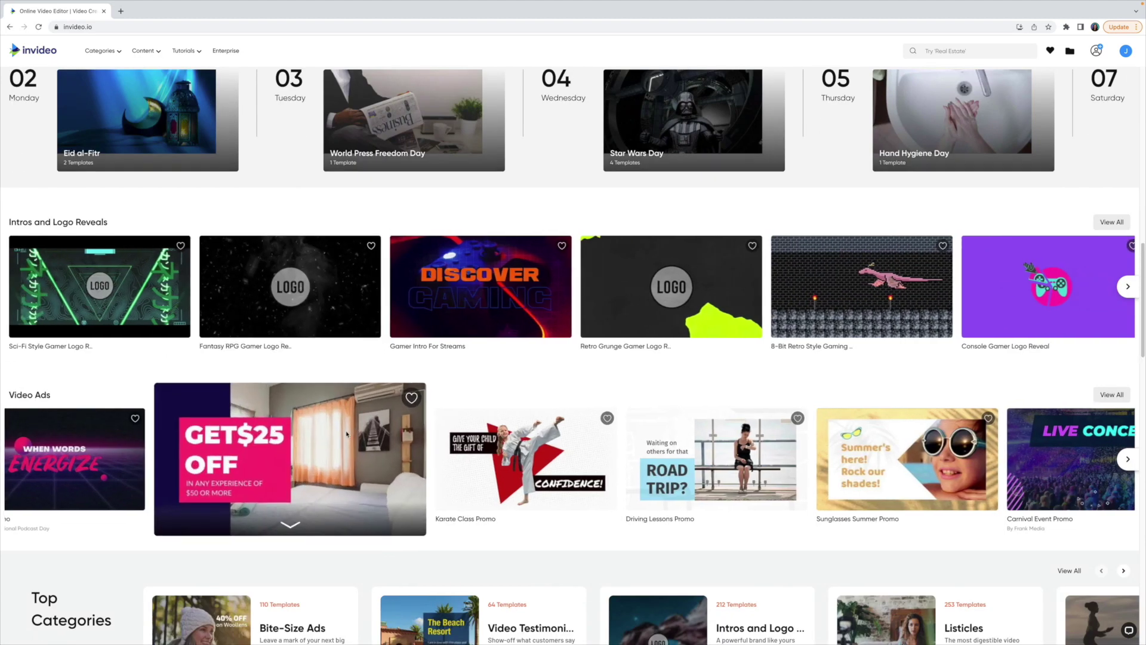
scroll(346, 434, down, 4)
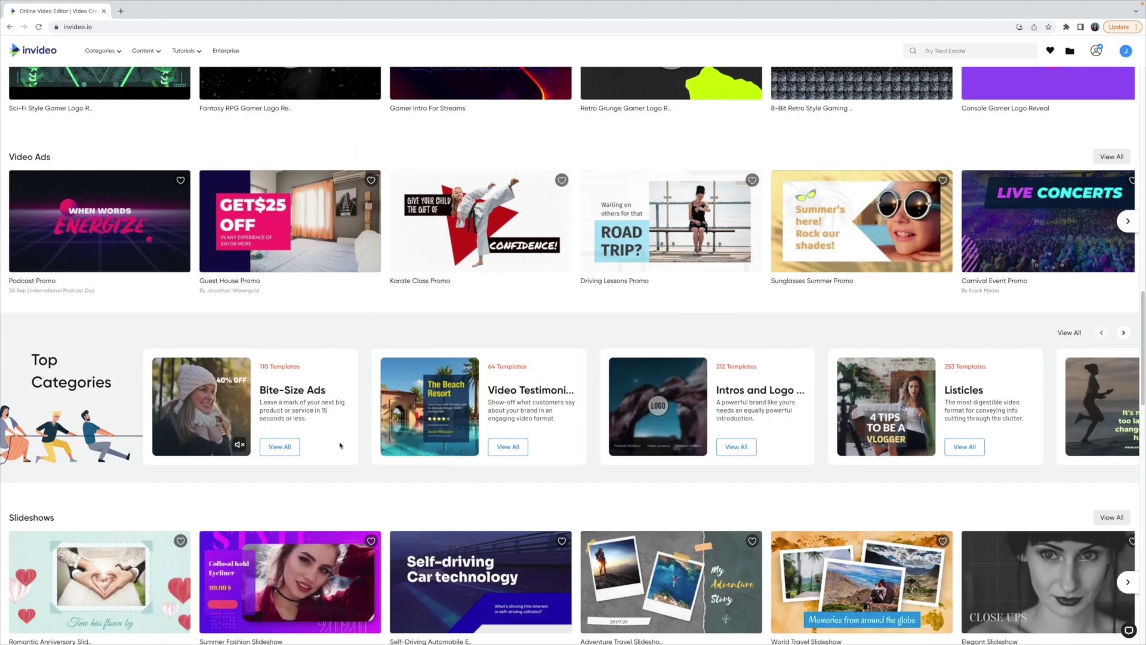
scroll(340, 445, down, 2)
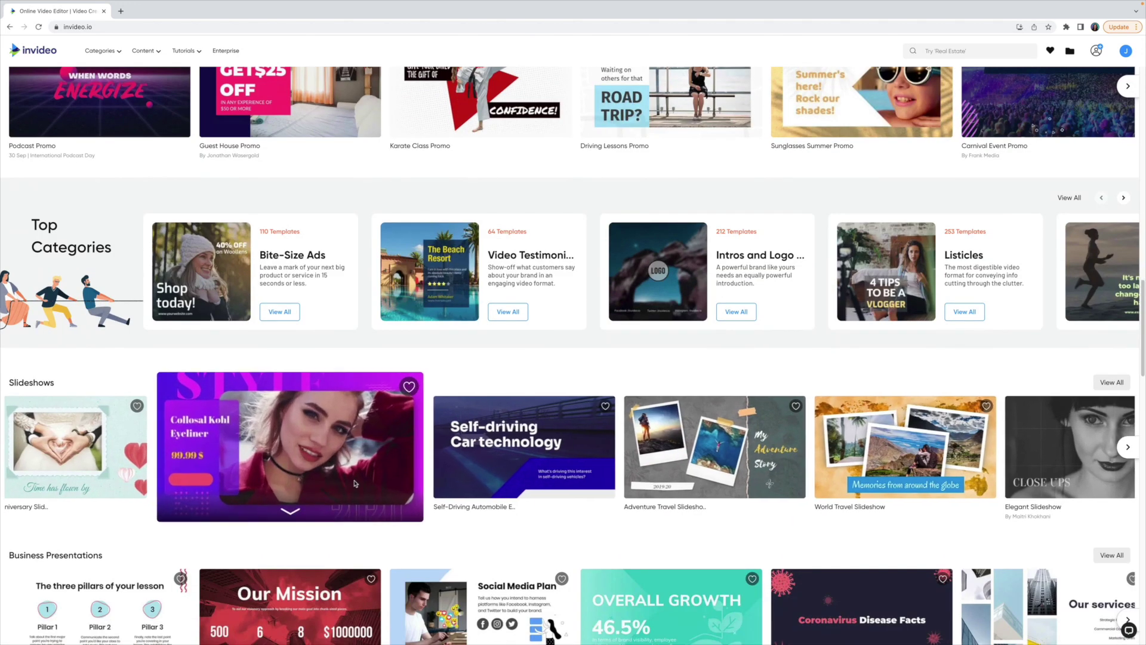
scroll(354, 483, up, 15)
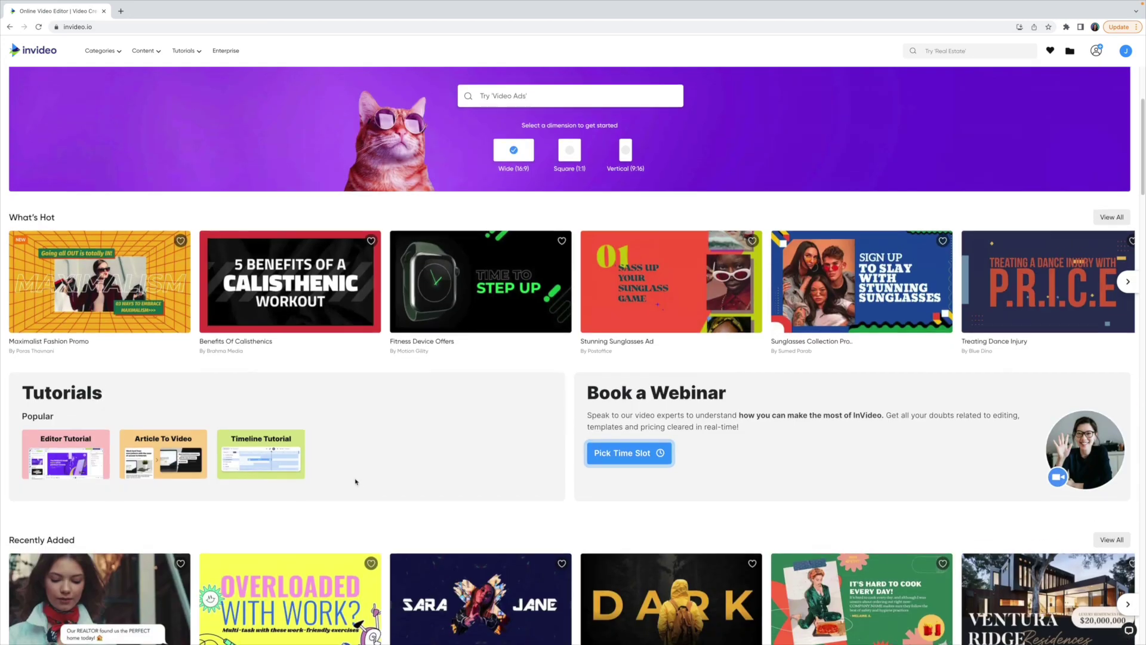
scroll(355, 482, up, 3)
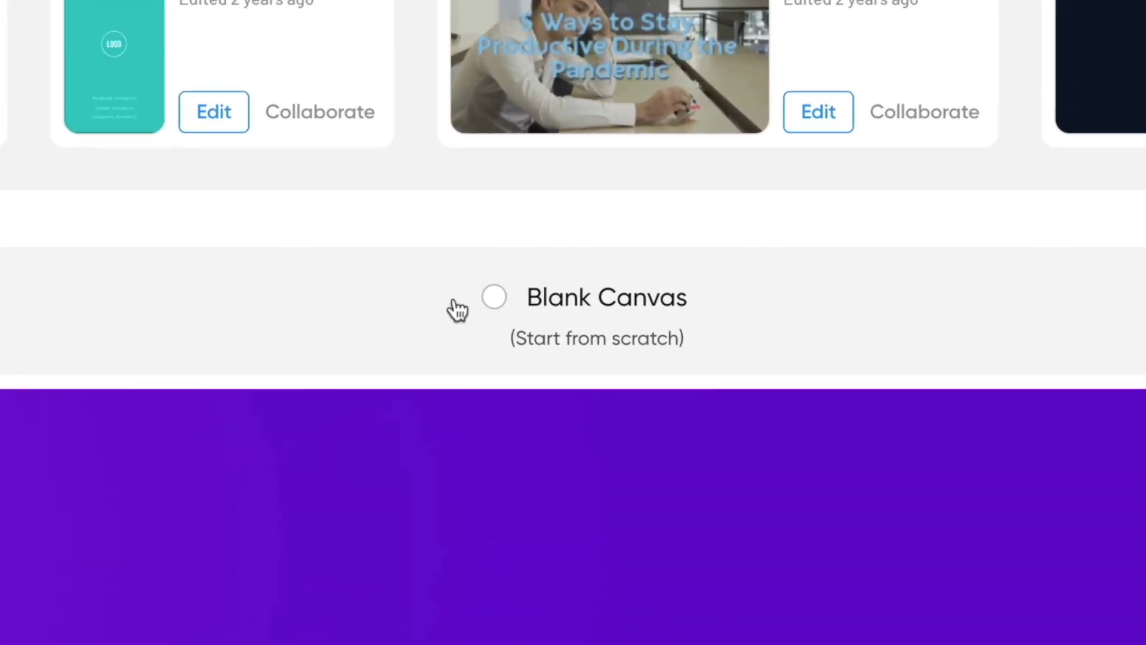
click(494, 301)
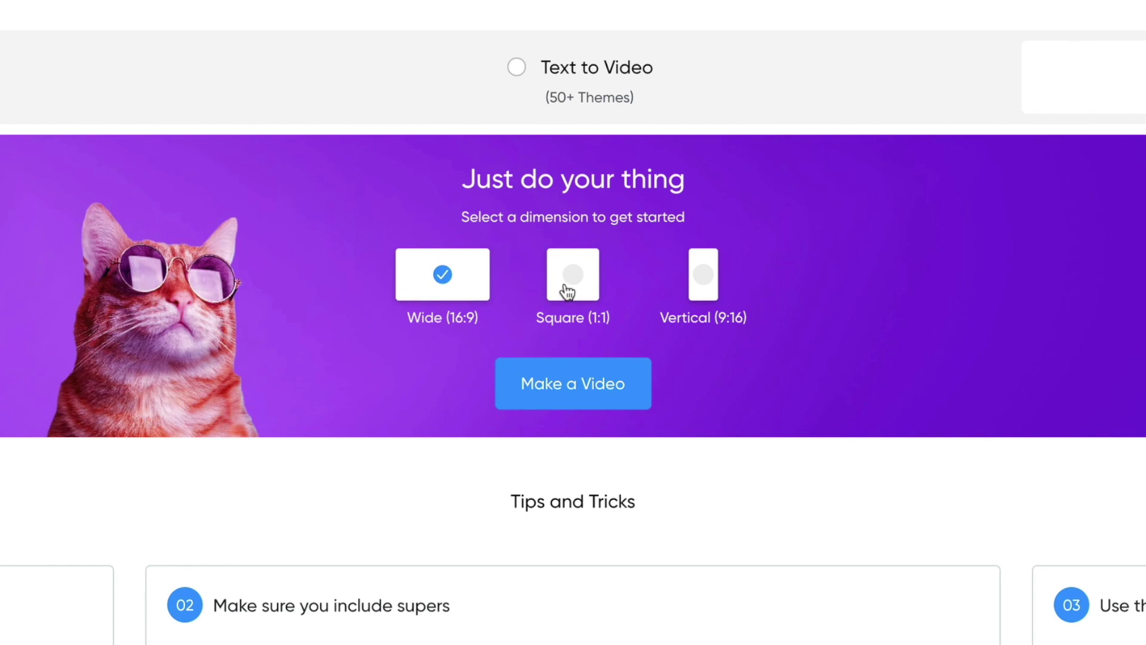
click(715, 282)
click(573, 384)
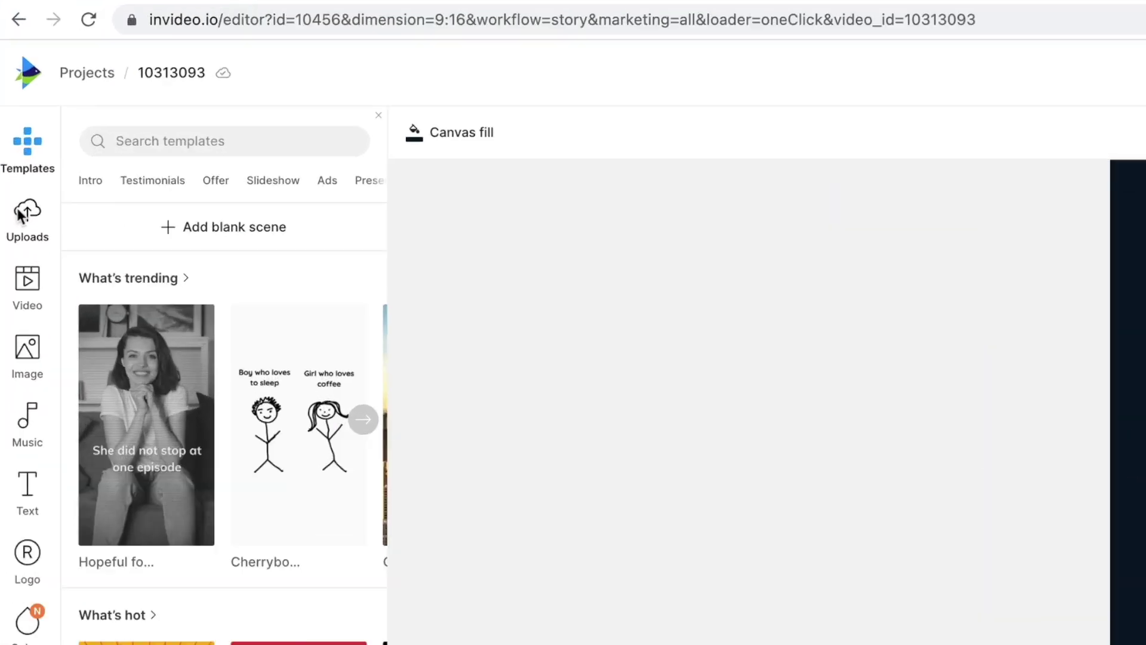
click(12, 106)
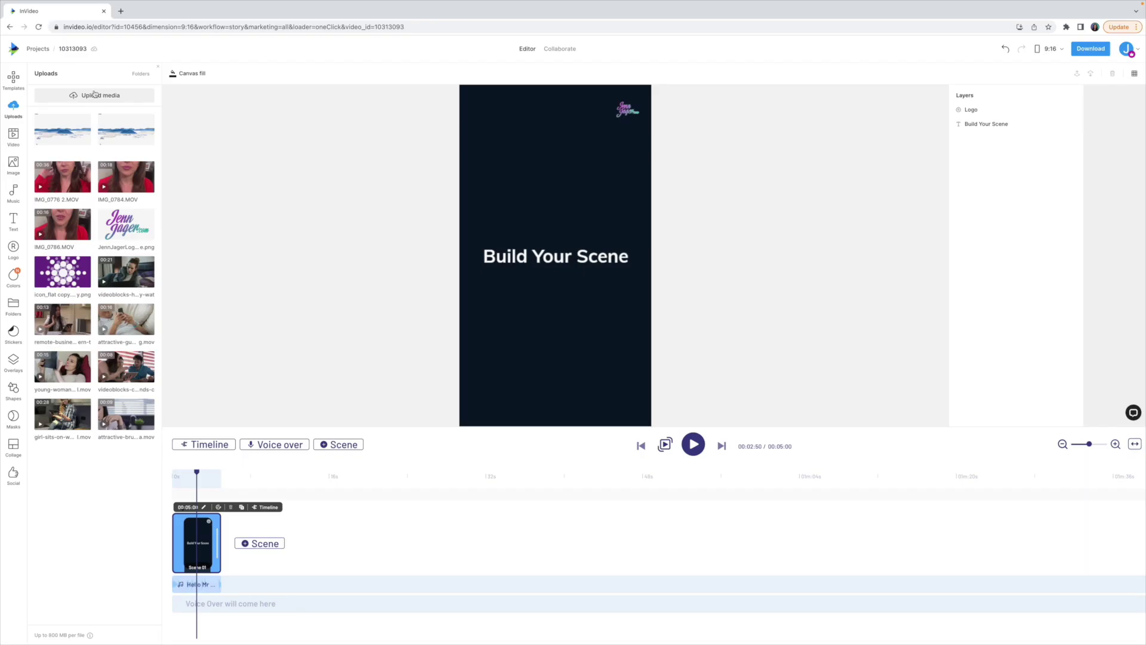
Step: Upload clips IMG_0991, IMG_0986 and IMG_0985 from the Downloads folder
click(287, 226)
click(285, 256)
click(284, 282)
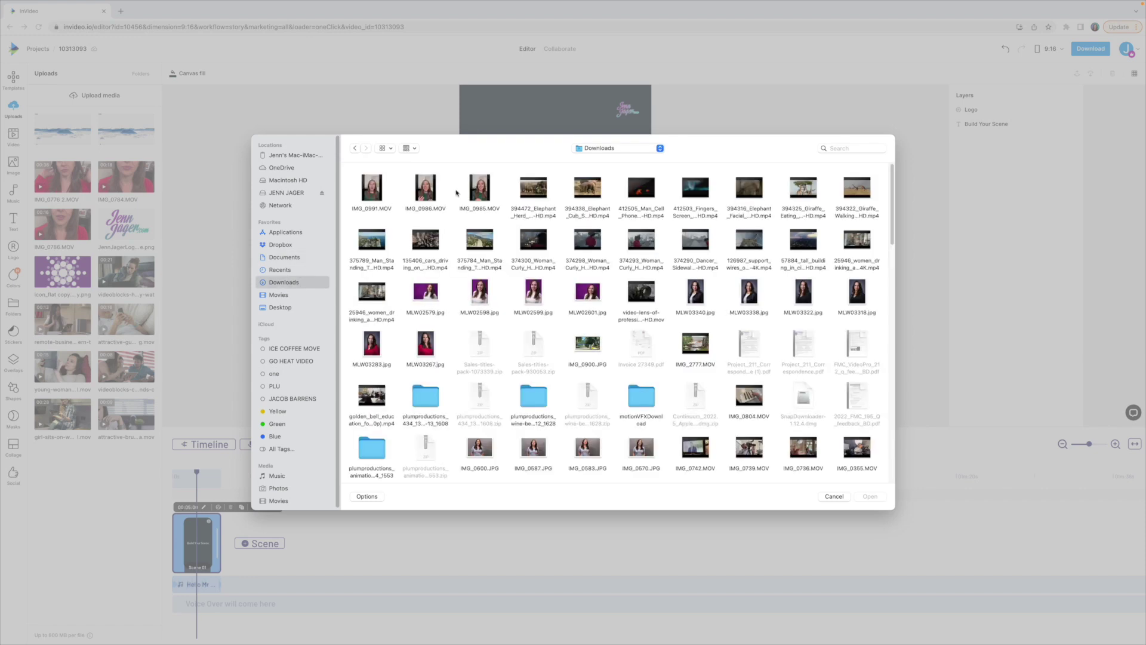
drag(504, 194, 351, 176)
click(870, 497)
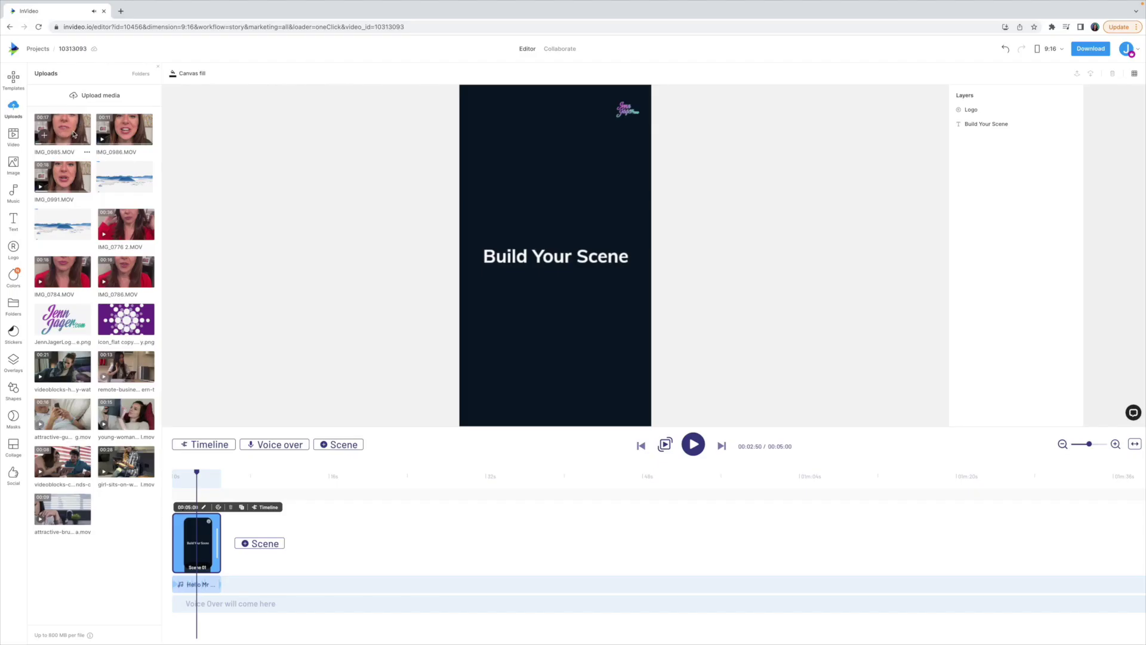
Step: Trim the opening of IMG_0985.MOV and add it to Scene 01
click(156, 209)
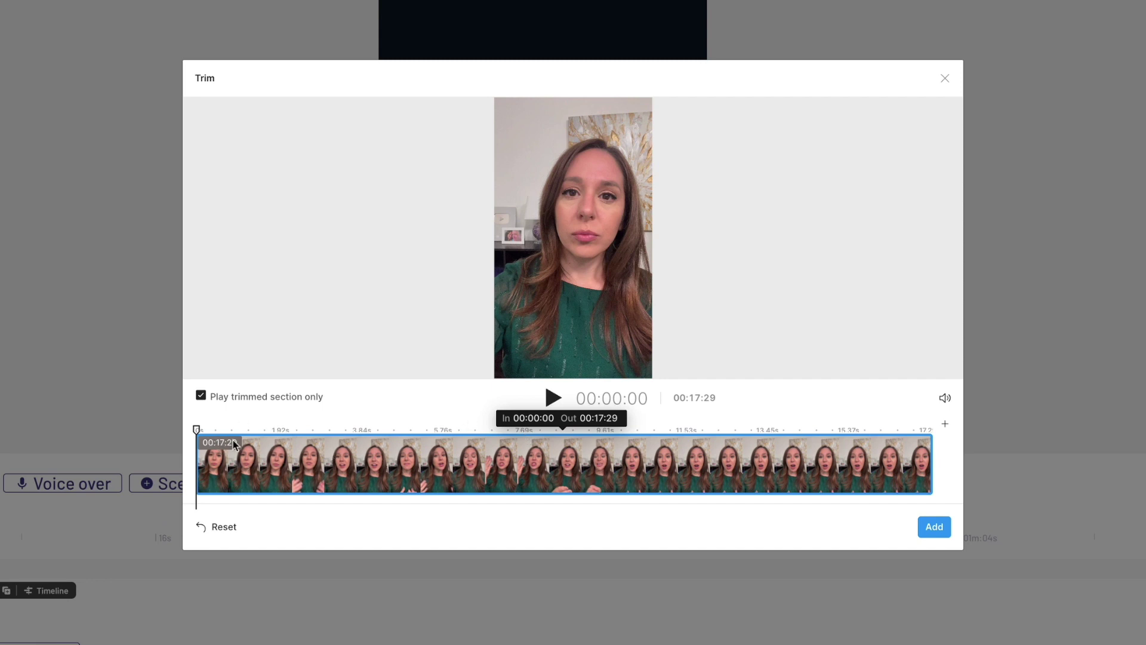
key(space)
key(space)
drag(198, 465, 251, 464)
click(899, 430)
key(space)
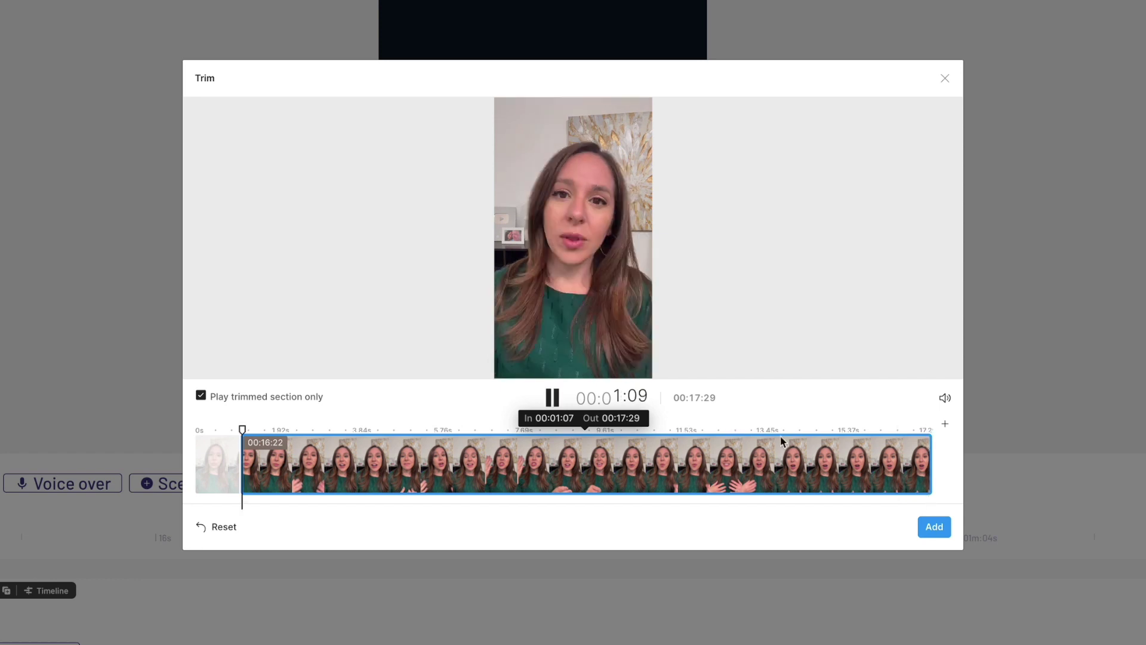
drag(782, 442, 894, 450)
click(934, 527)
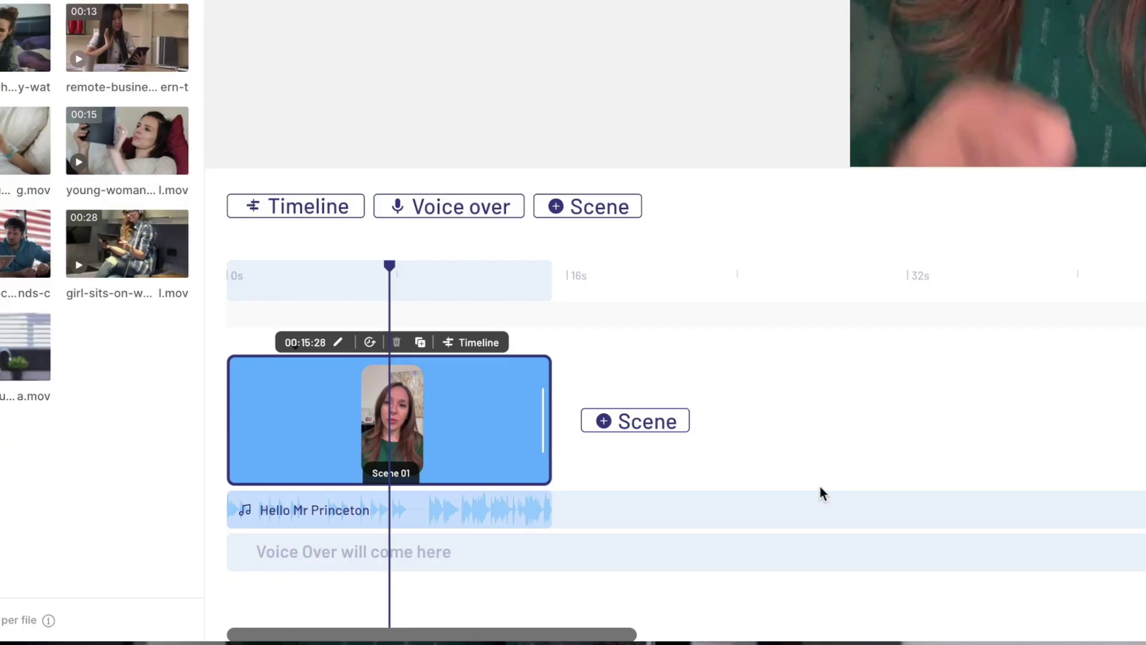
Step: Add a blank Scene 02 holding IMG_0986.MOV trimmed at both ends
click(670, 431)
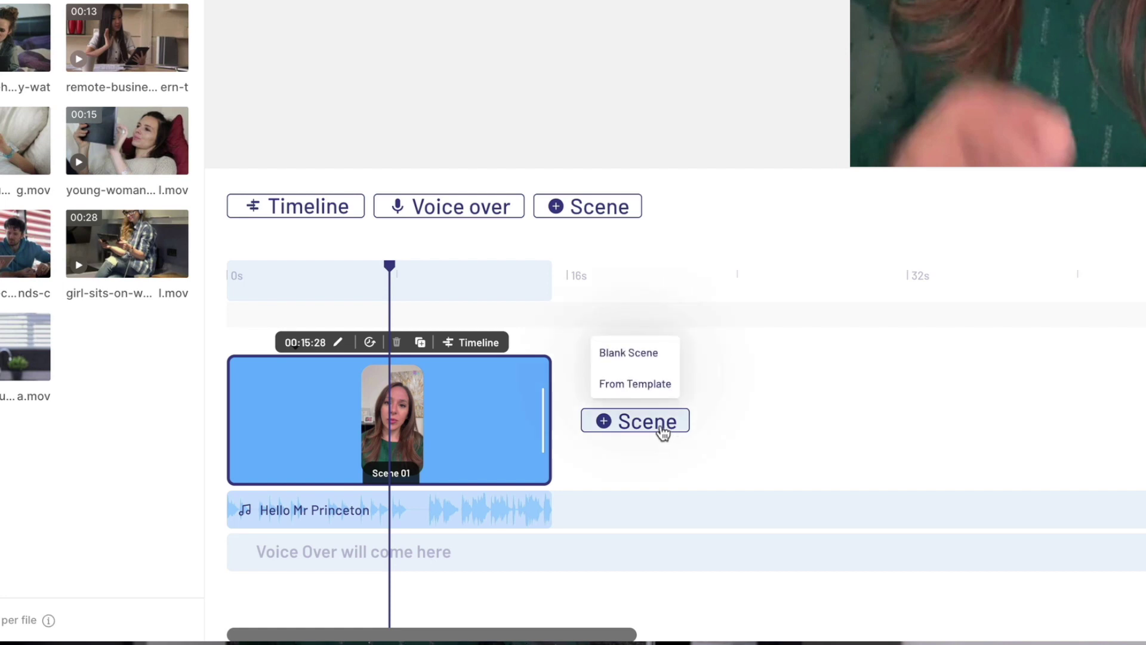
click(629, 354)
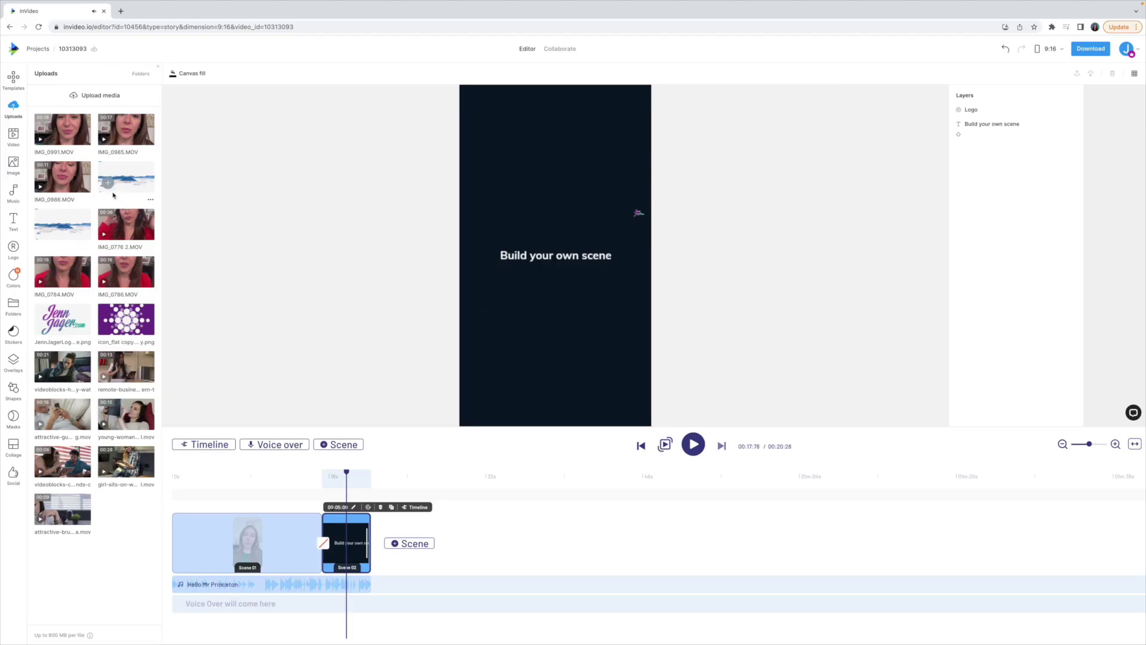
click(72, 175)
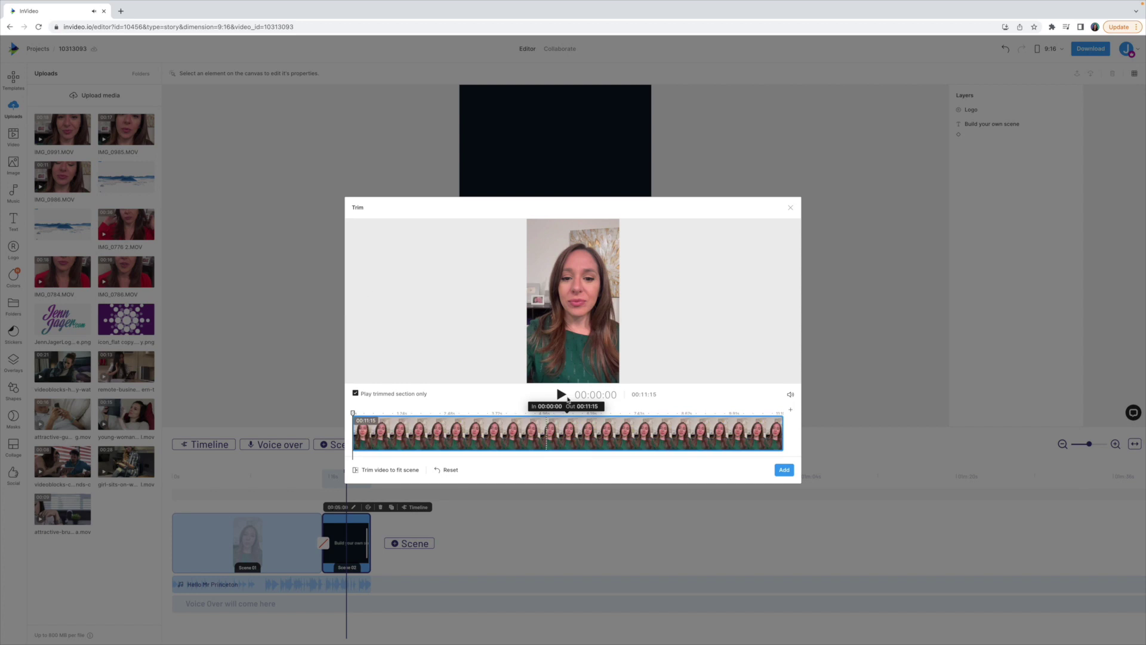
drag(782, 433, 728, 433)
drag(404, 433, 398, 434)
click(783, 471)
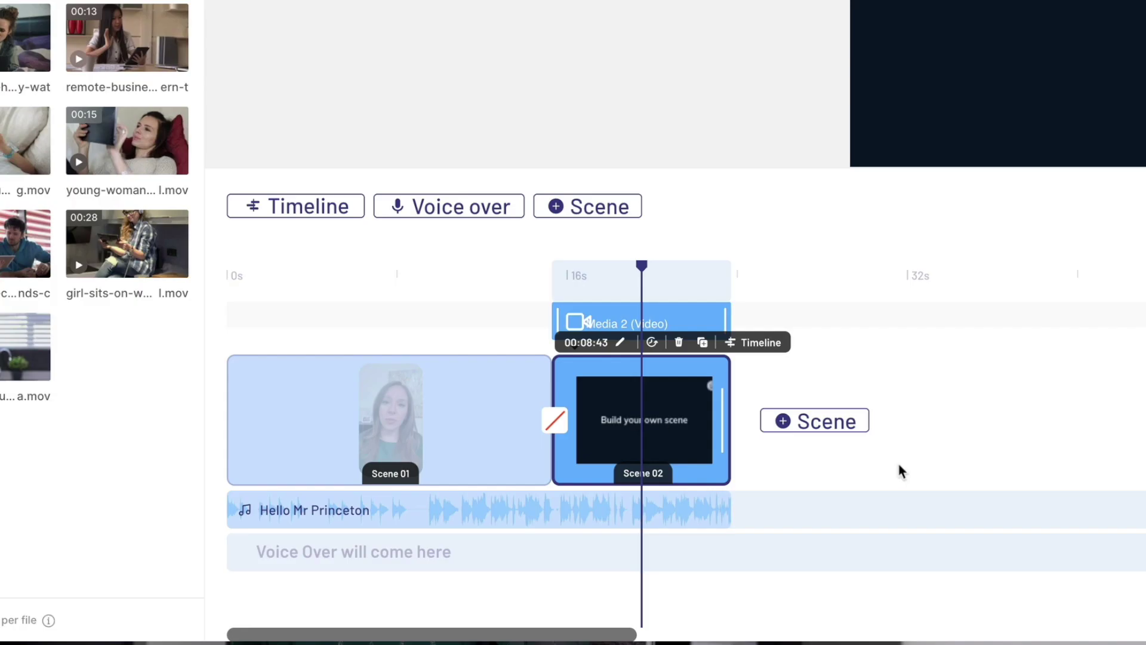
Step: Add a blank Scene 03 with a clip trimmed to start at 00:01:68
click(453, 543)
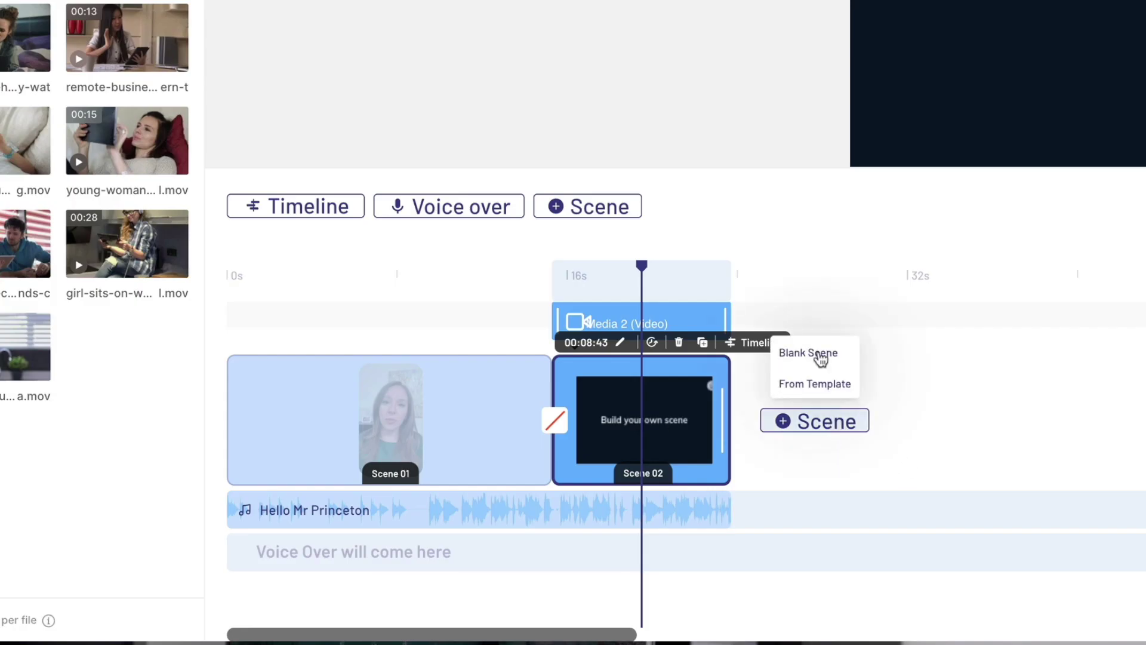
click(819, 353)
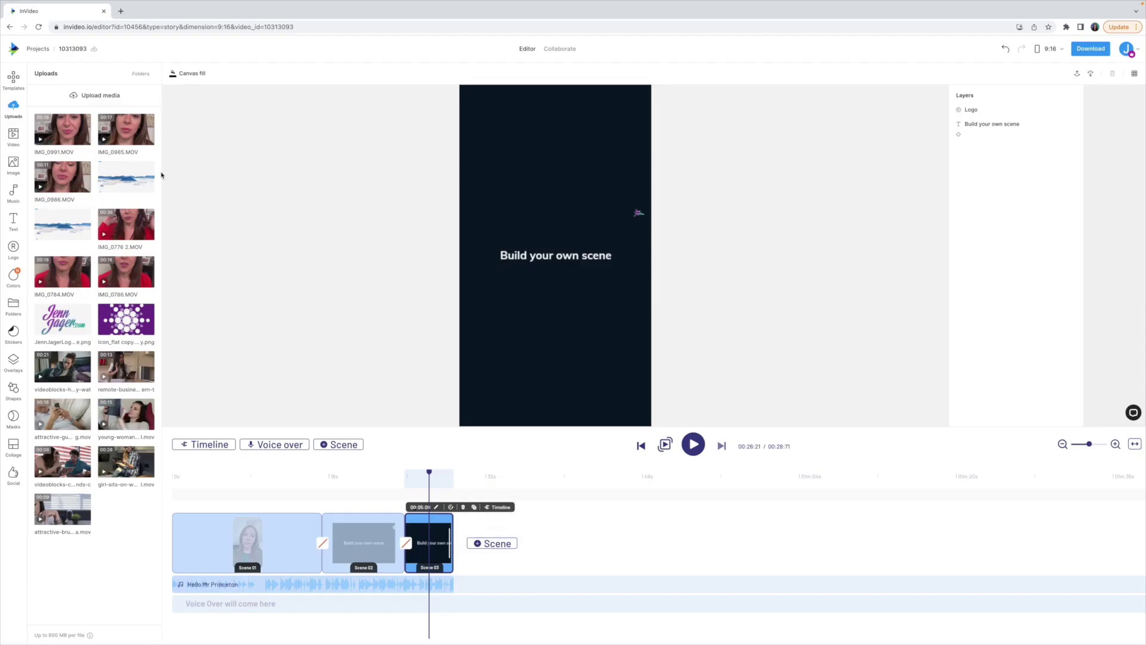
click(63, 129)
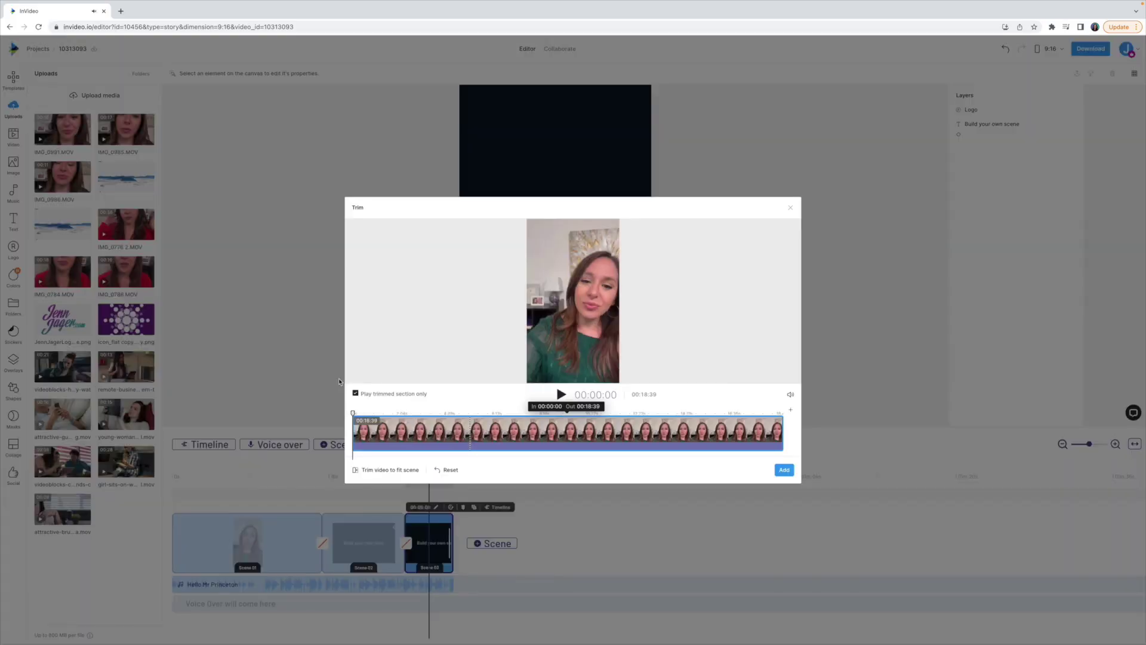
drag(353, 426, 391, 426)
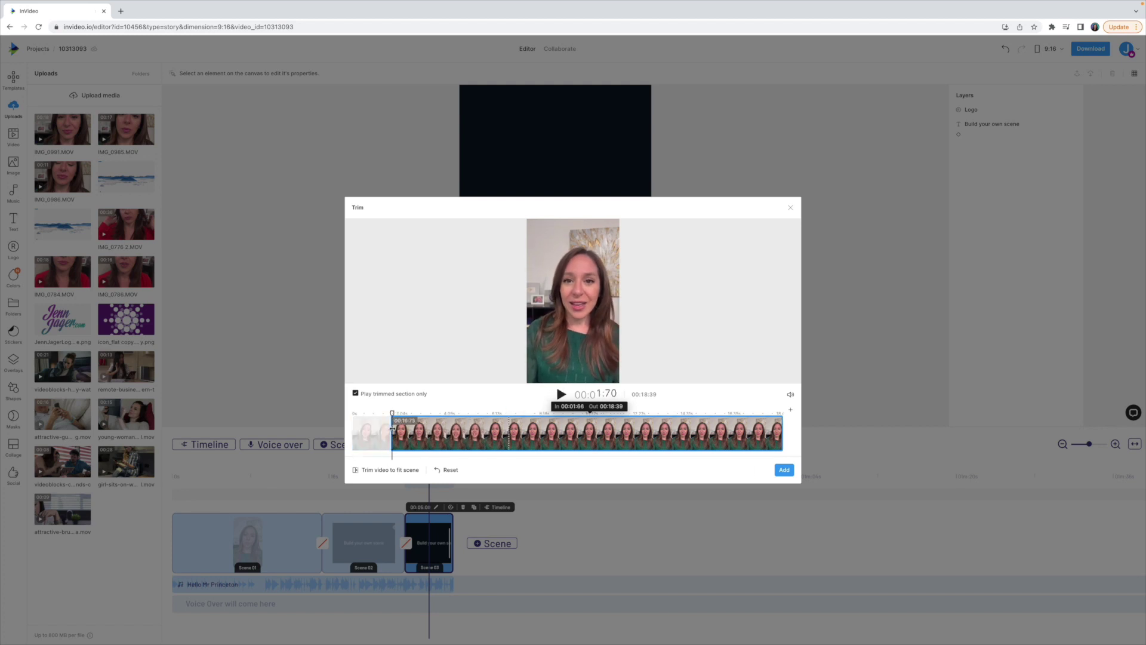
drag(777, 424, 726, 425)
click(784, 469)
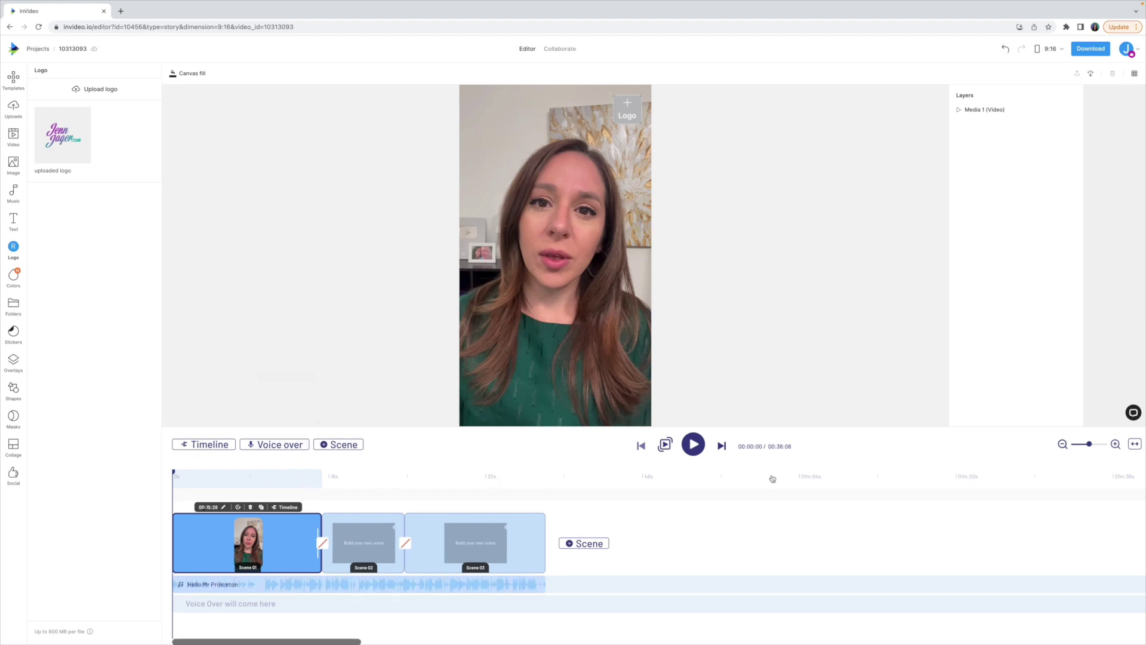
Step: Preview the full 38-second, three-scene video through to its end
click(692, 444)
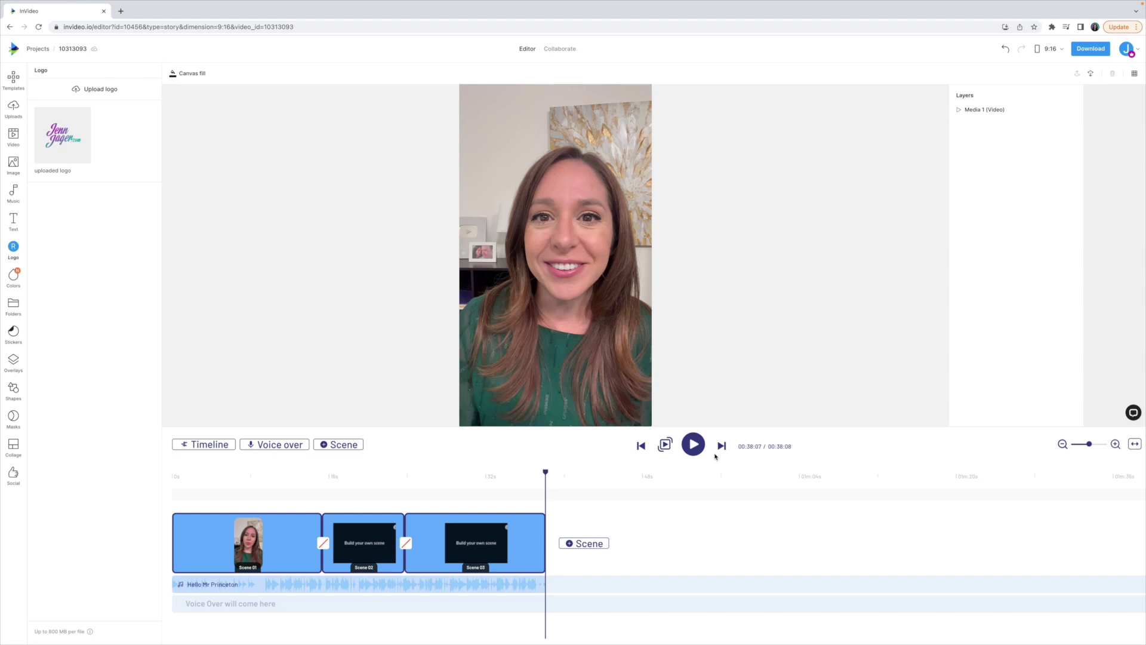
click(13, 108)
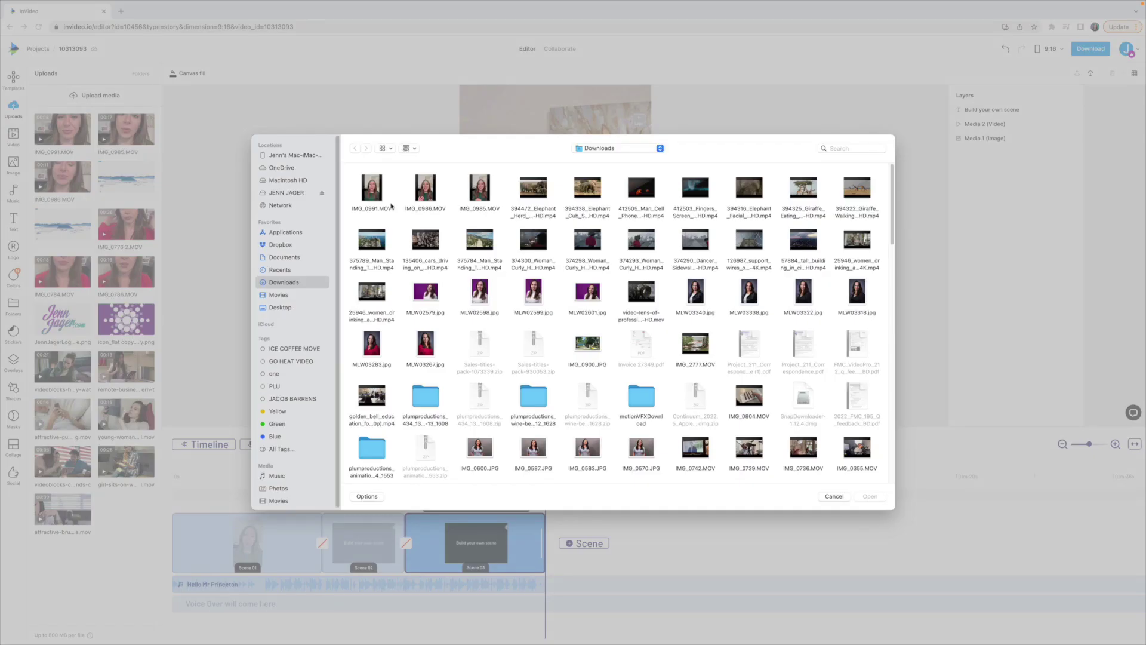
Step: Upload INTERVIEW EXAMPLE.mp4 from the Desktop folder
click(280, 307)
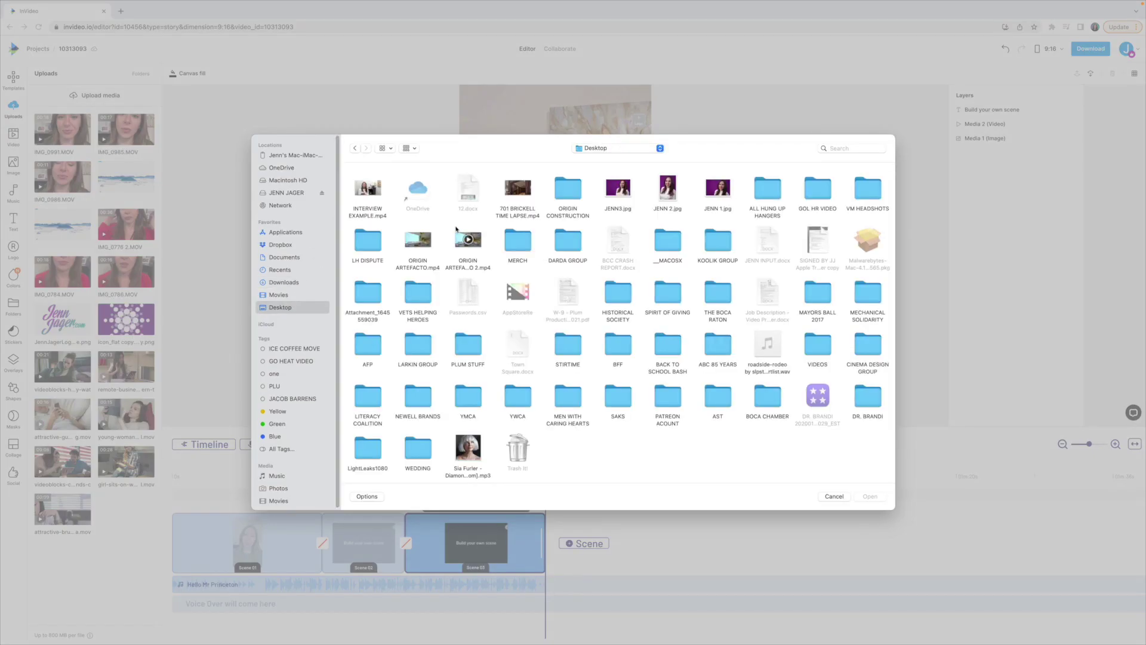
click(376, 213)
key(space)
key(space)
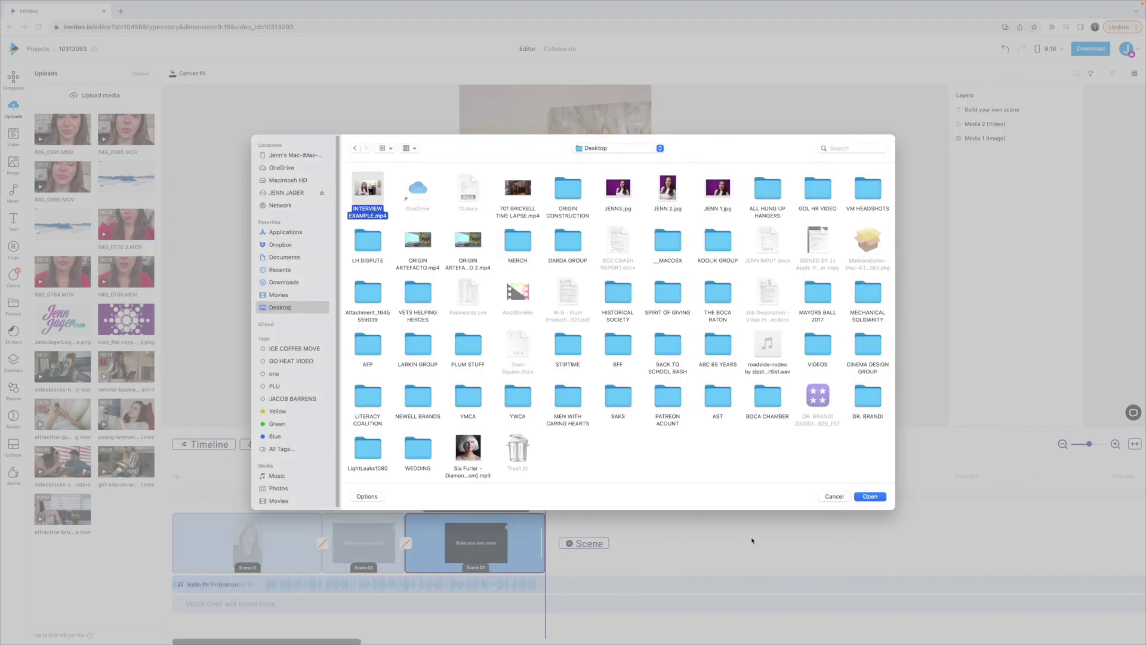
key(Return)
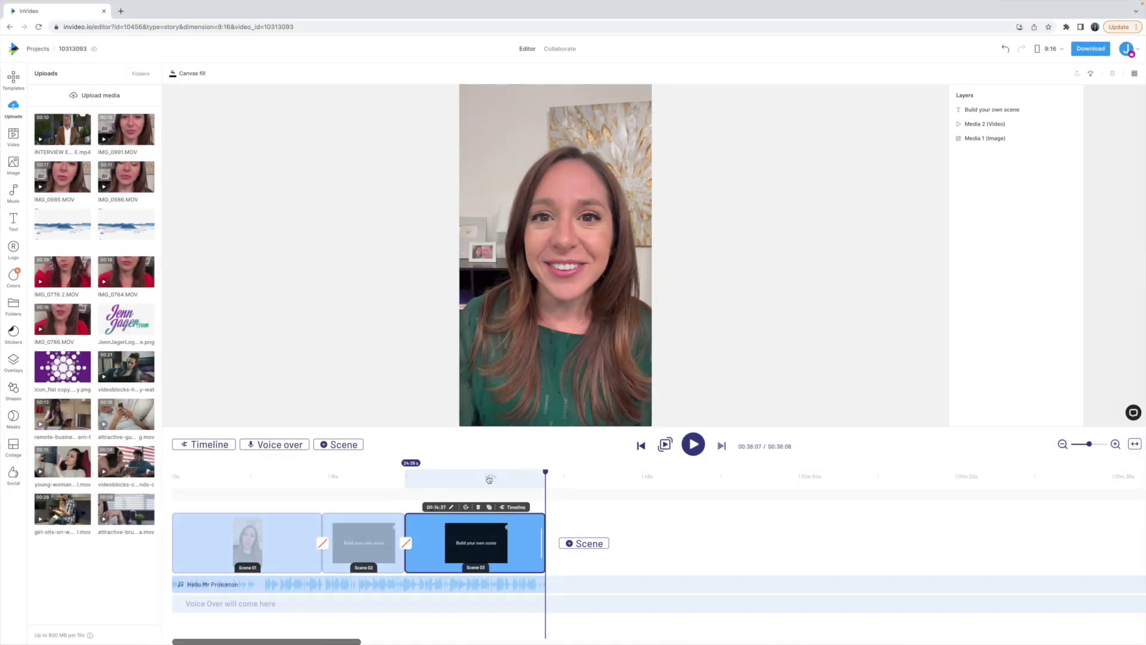
Step: Select Scene 01 on the timeline and open its own layer timeline
drag(545, 472, 534, 472)
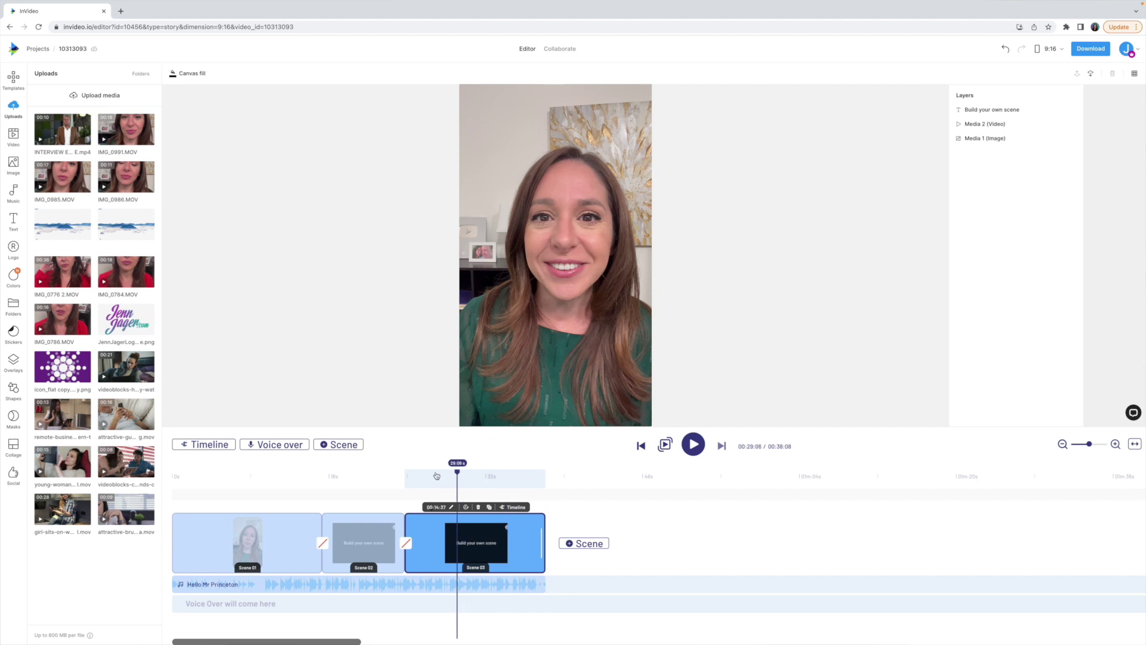
drag(437, 476, 286, 475)
click(274, 551)
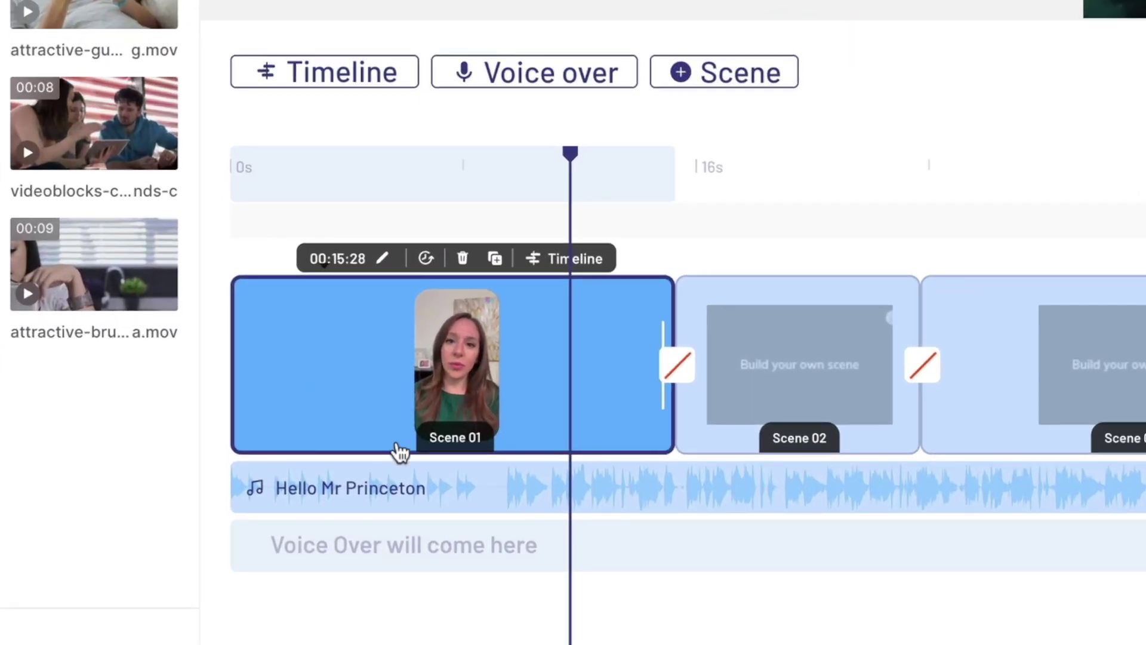
double_click(289, 357)
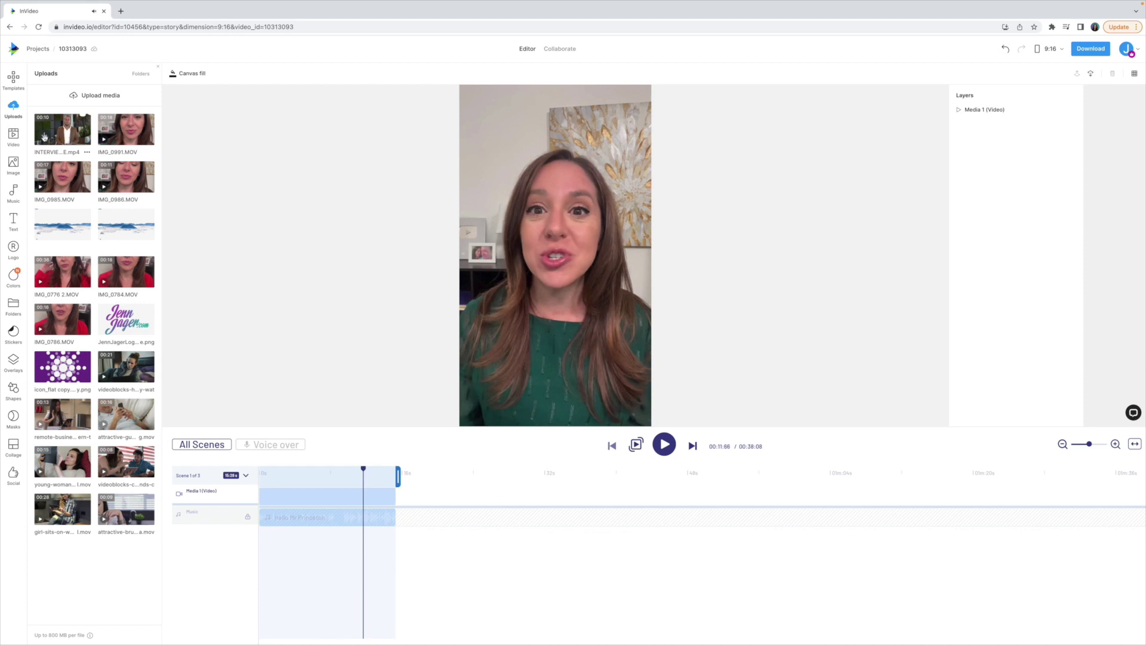
Step: Add the untrimmed interview clip as a second layer spanning Scene 1's later part to its end
click(44, 137)
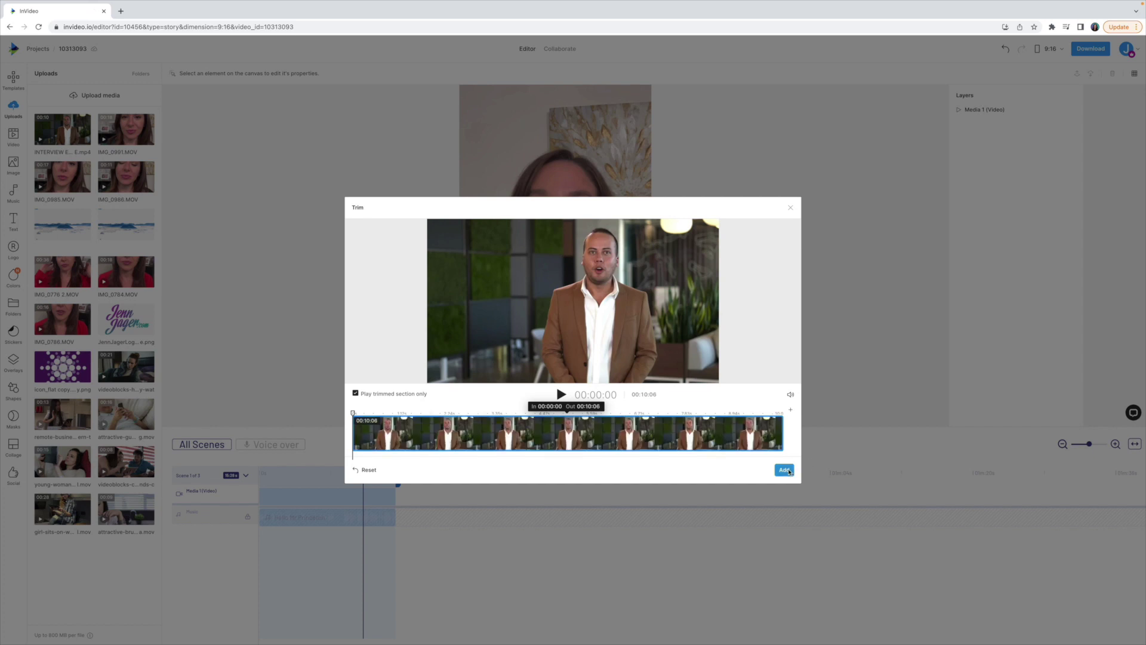
click(783, 469)
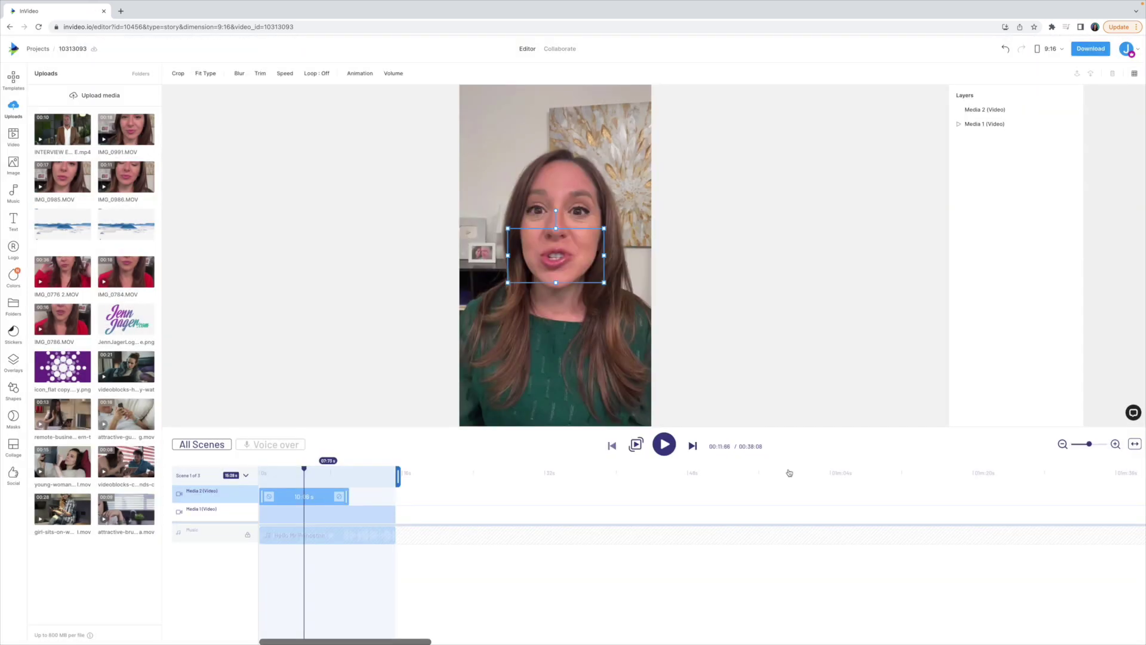
click(297, 493)
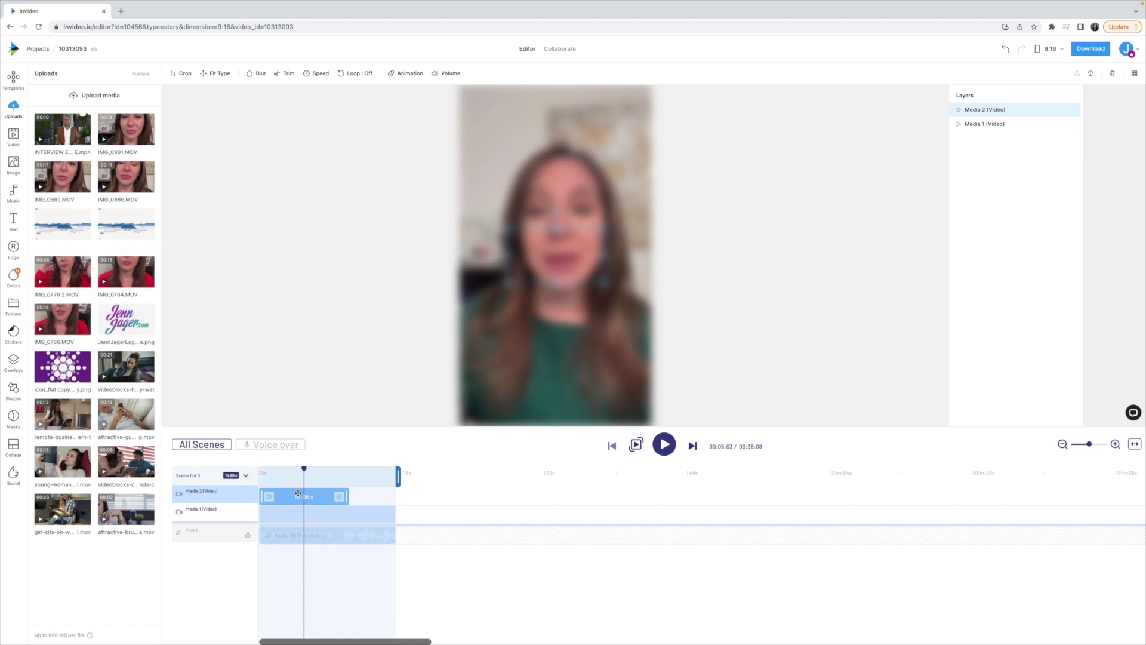
drag(299, 494, 362, 494)
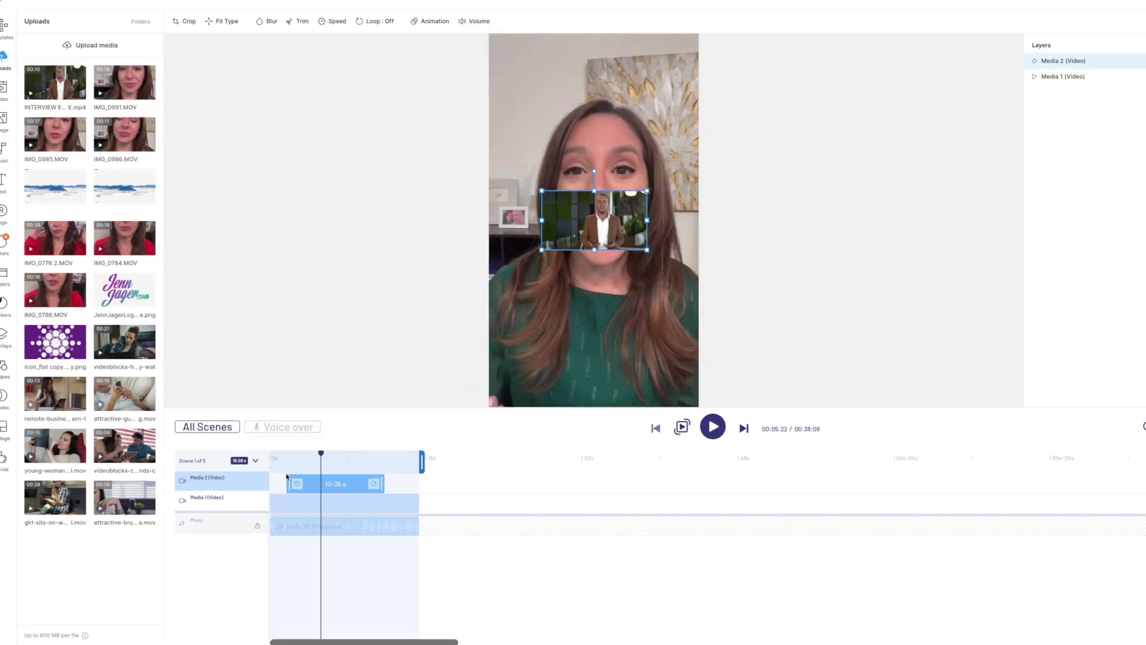
drag(628, 323, 705, 324)
drag(548, 320, 584, 320)
Step: Scale and shift the interview video on canvas so the man fills the vertical frame
click(614, 278)
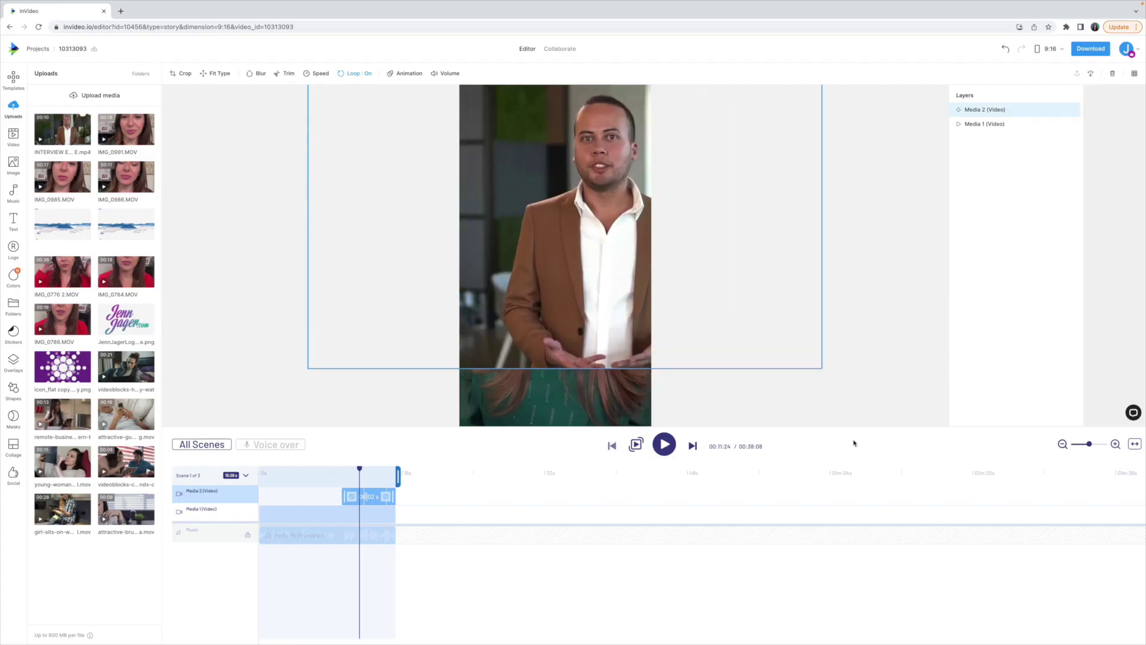
drag(822, 368, 929, 426)
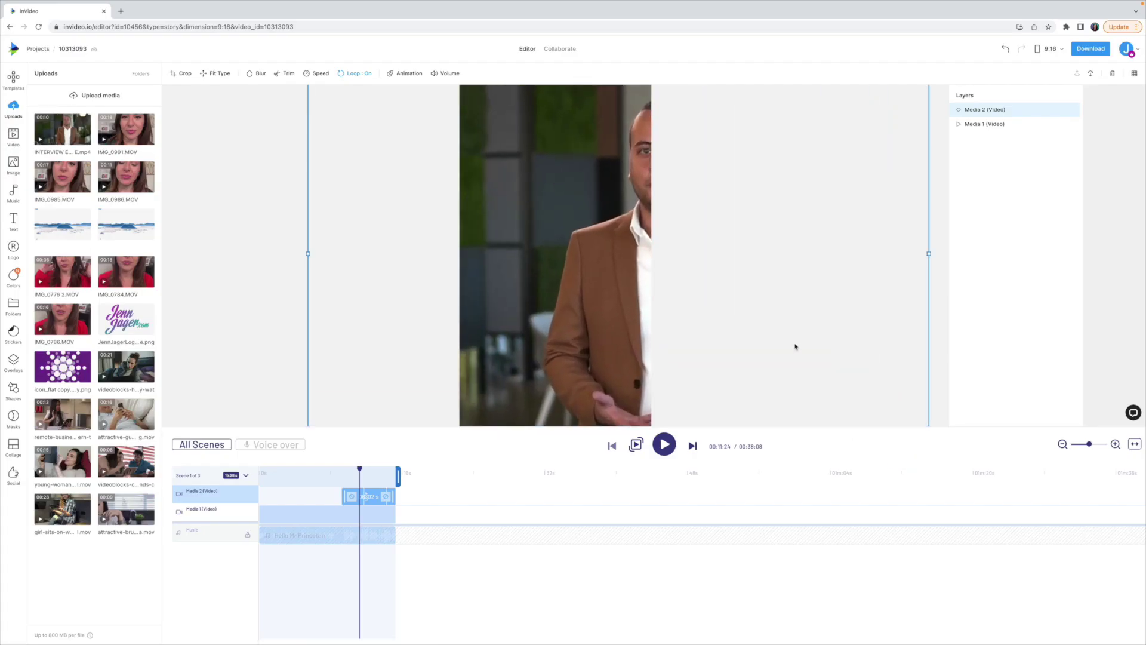
drag(605, 316, 518, 316)
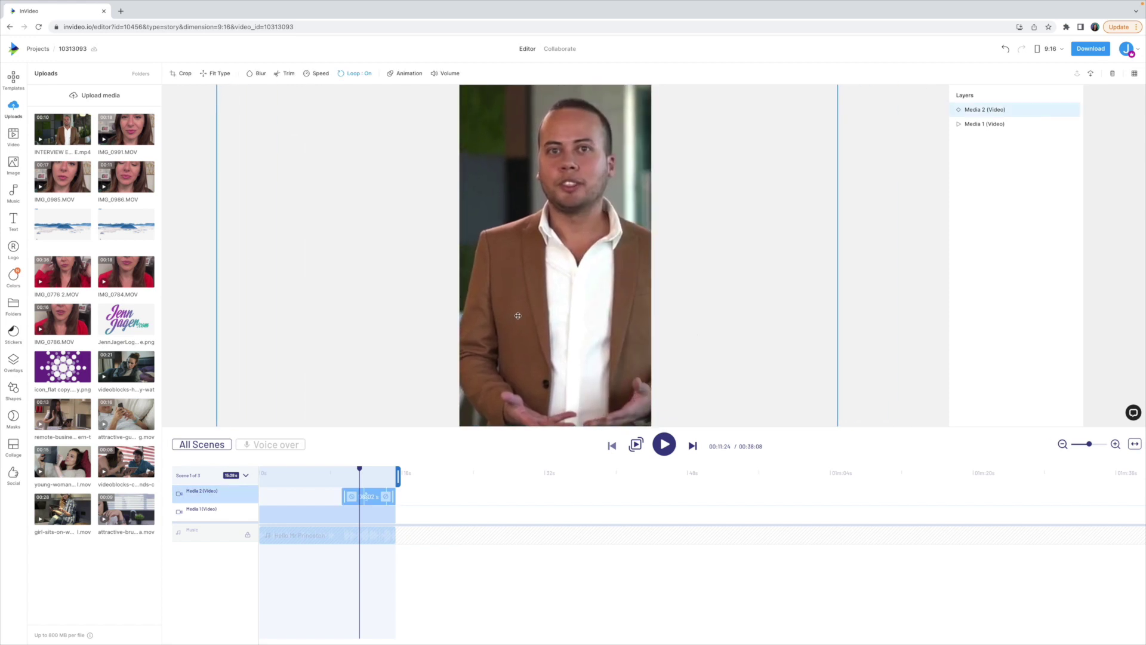
click(612, 444)
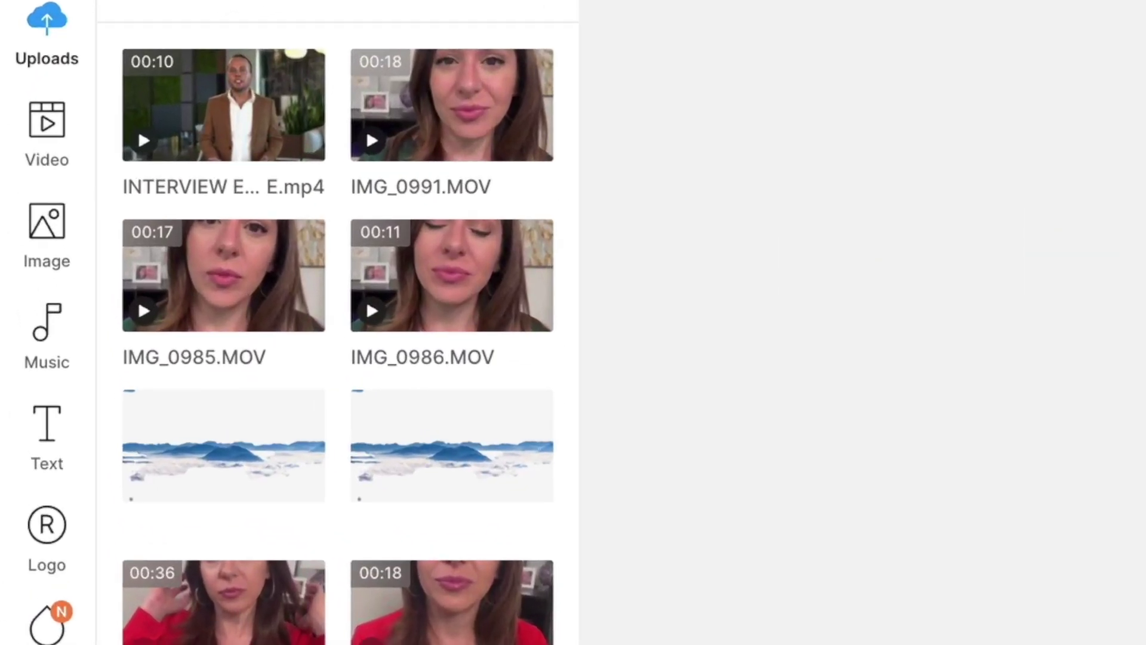
click(53, 455)
Step: Add the #sweet Basic text style to Scene 1 and move it lower in the frame
scroll(365, 626, down, 5)
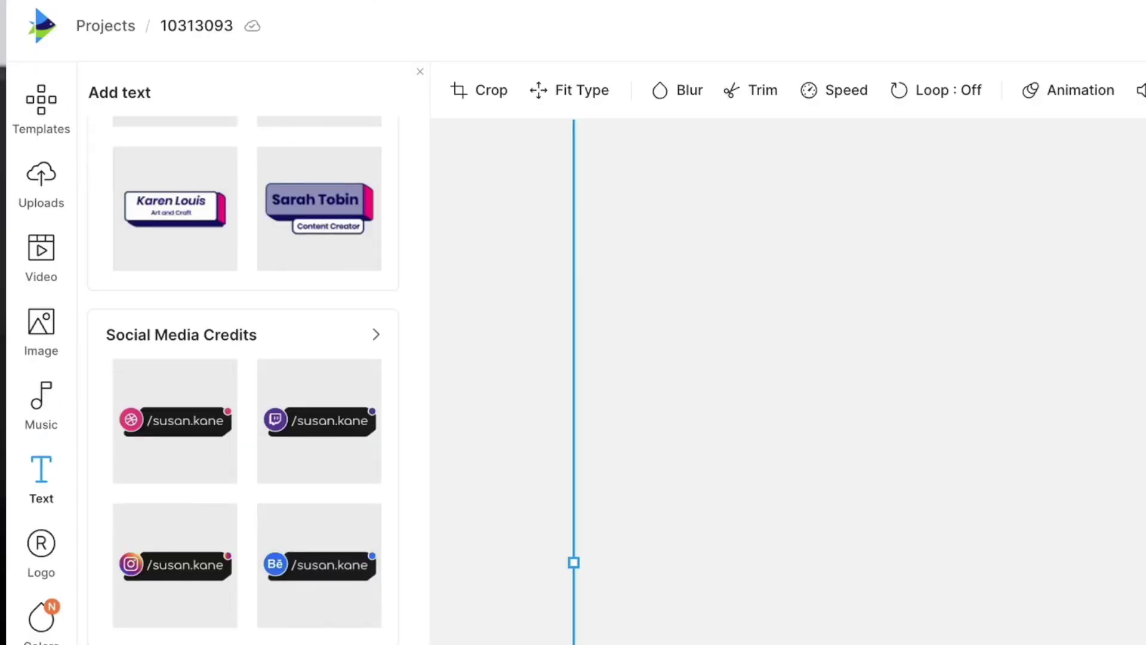
scroll(243, 382, down, 8)
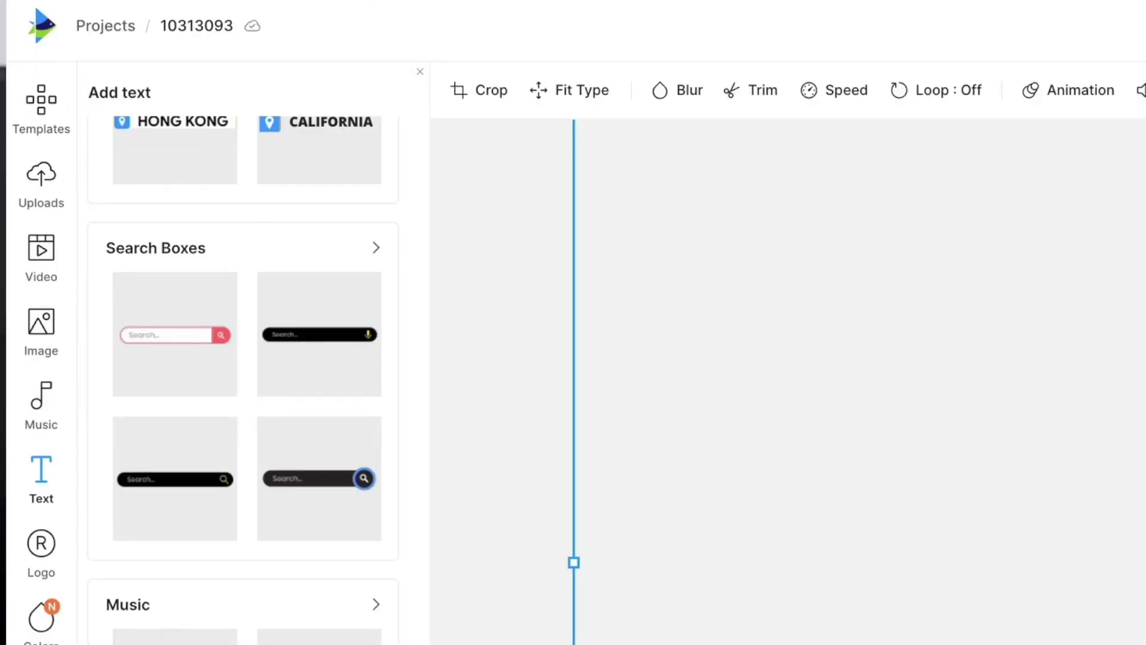
scroll(271, 591, up, 15)
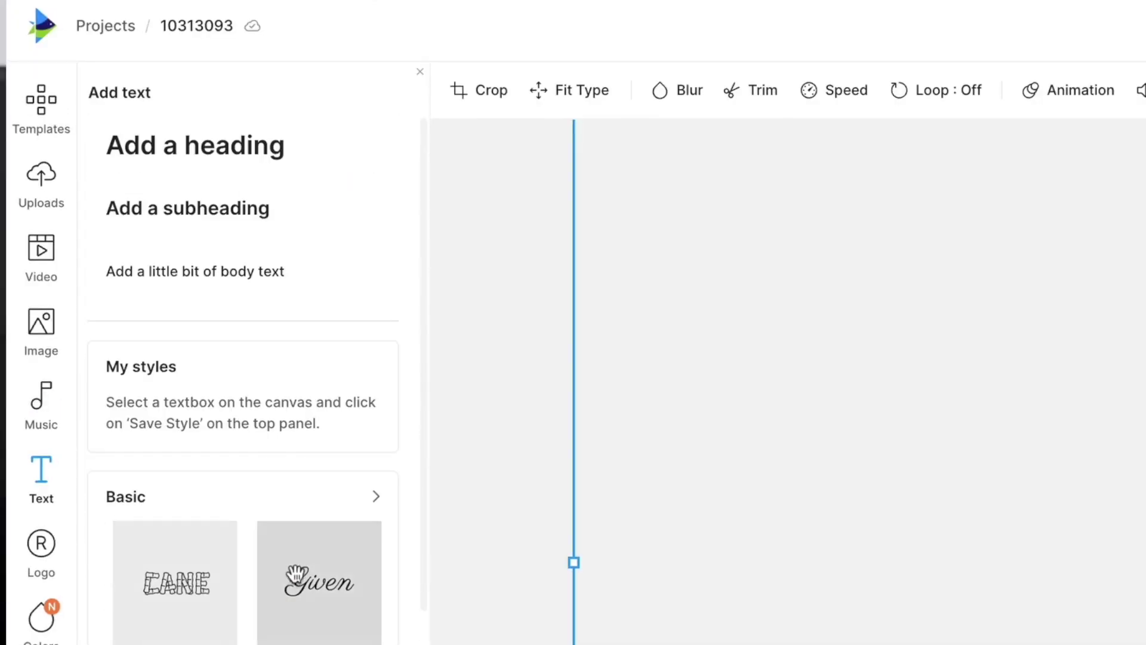
click(376, 497)
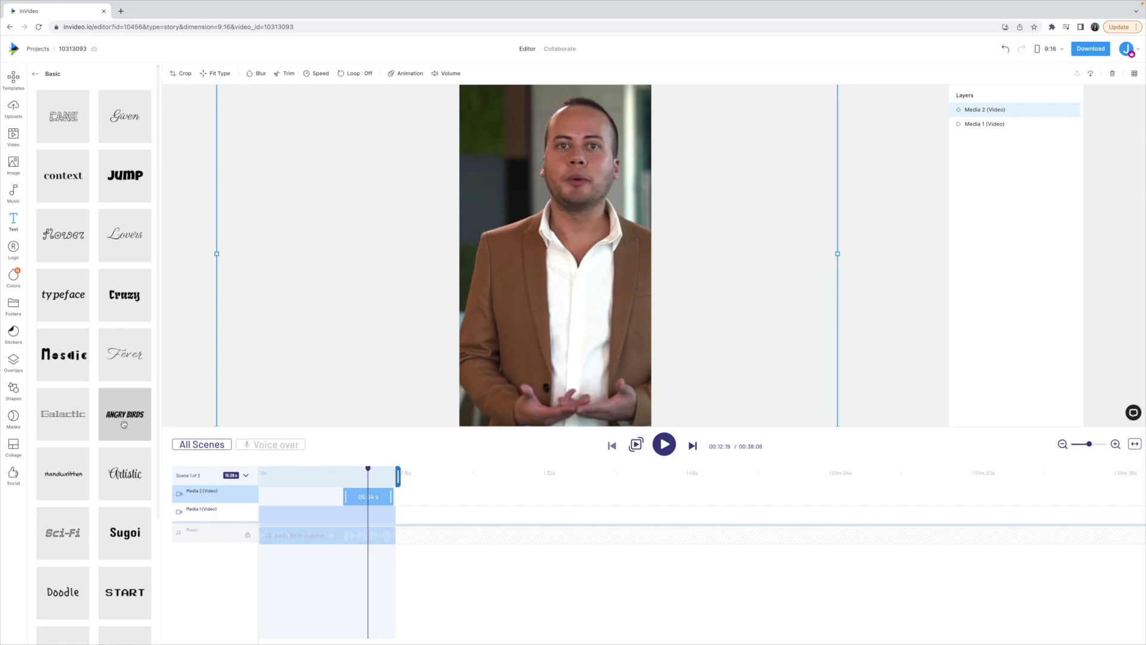
scroll(90, 418, down, 3)
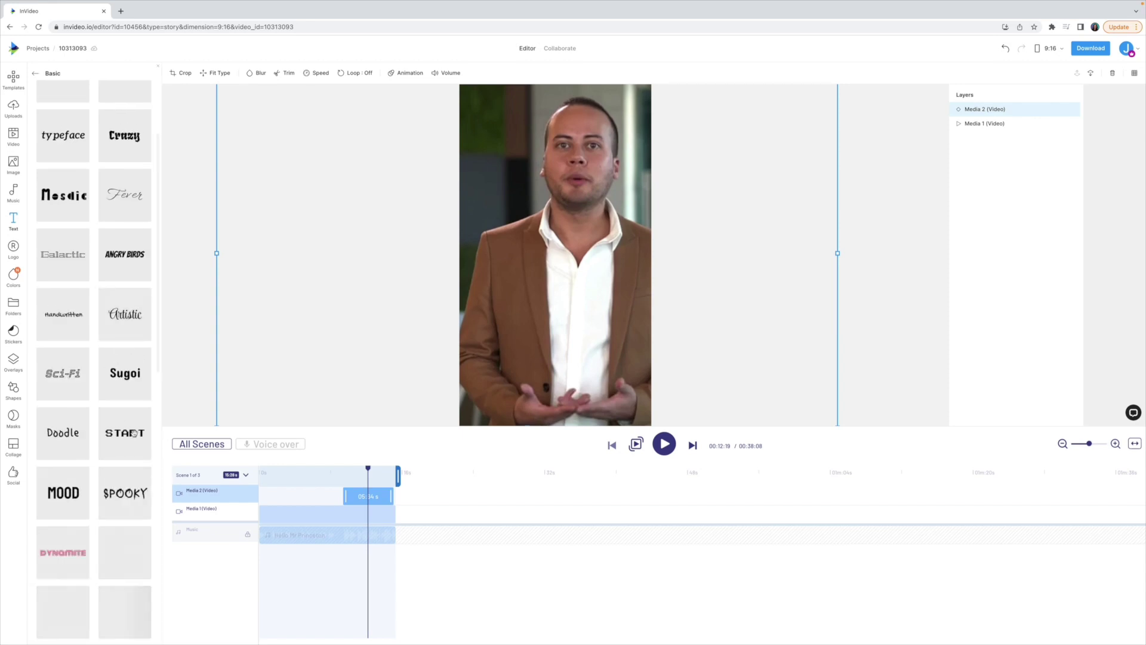
scroll(68, 492, down, 3)
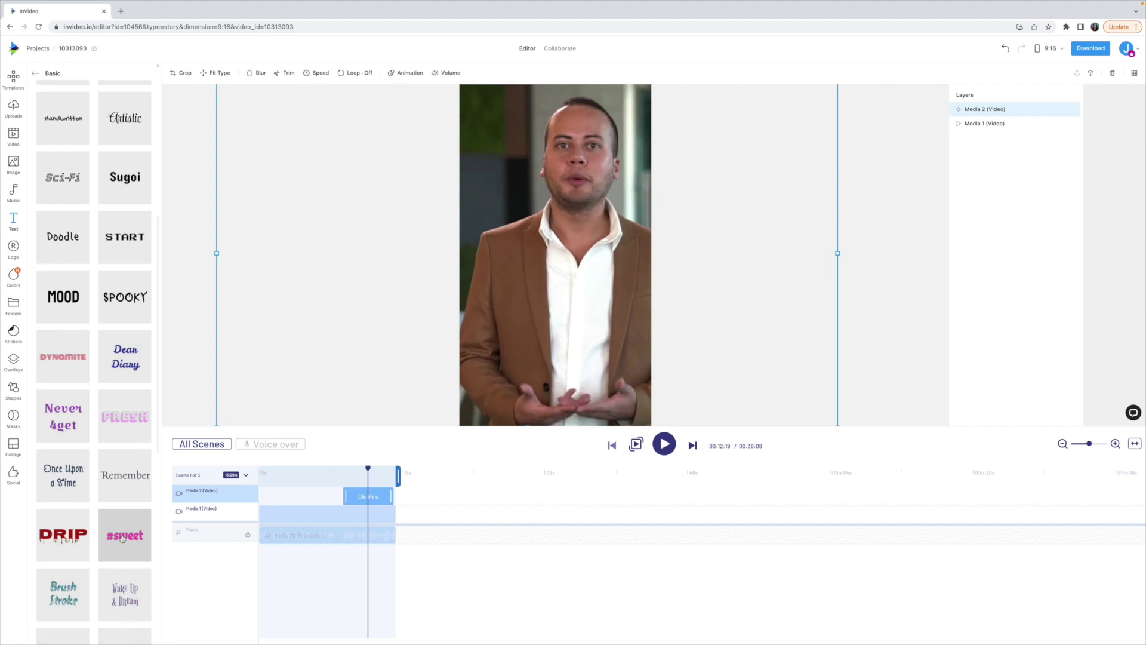
click(123, 539)
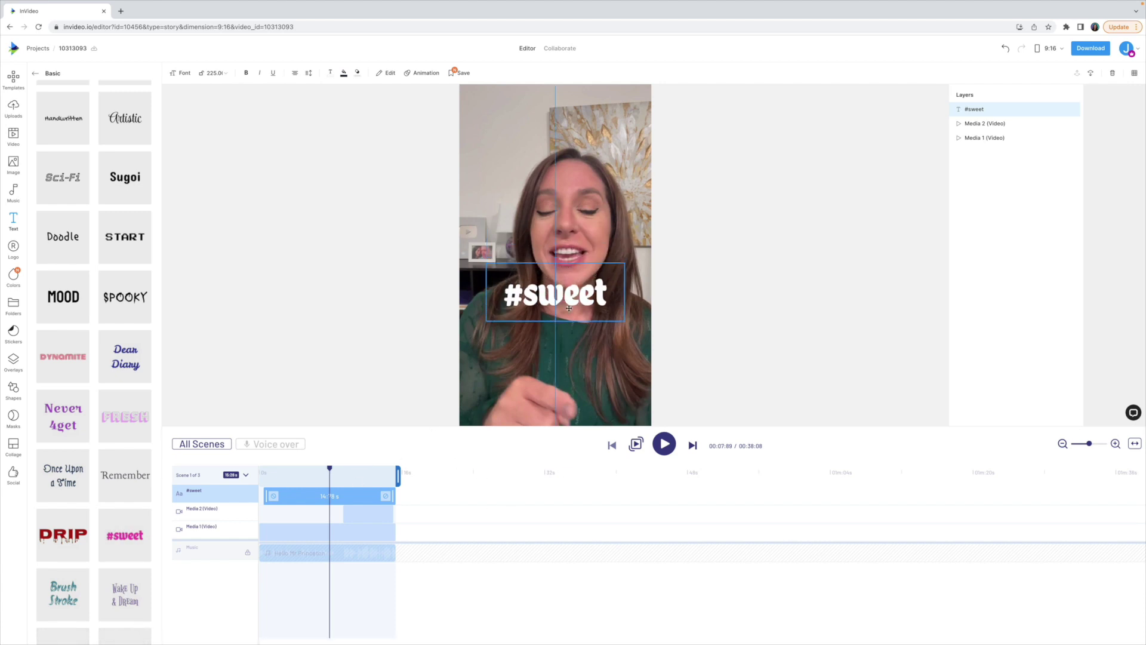
drag(569, 308, 579, 367)
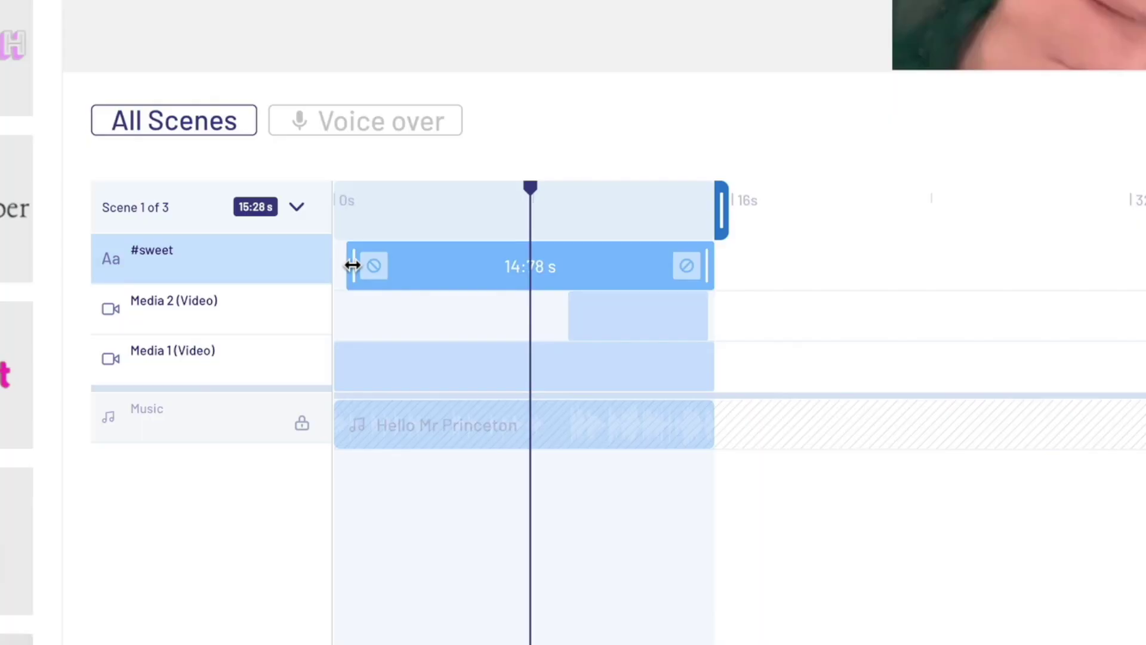
Step: Start the #sweet title later and shorten the interview clip's end slightly
drag(357, 264, 573, 256)
click(709, 330)
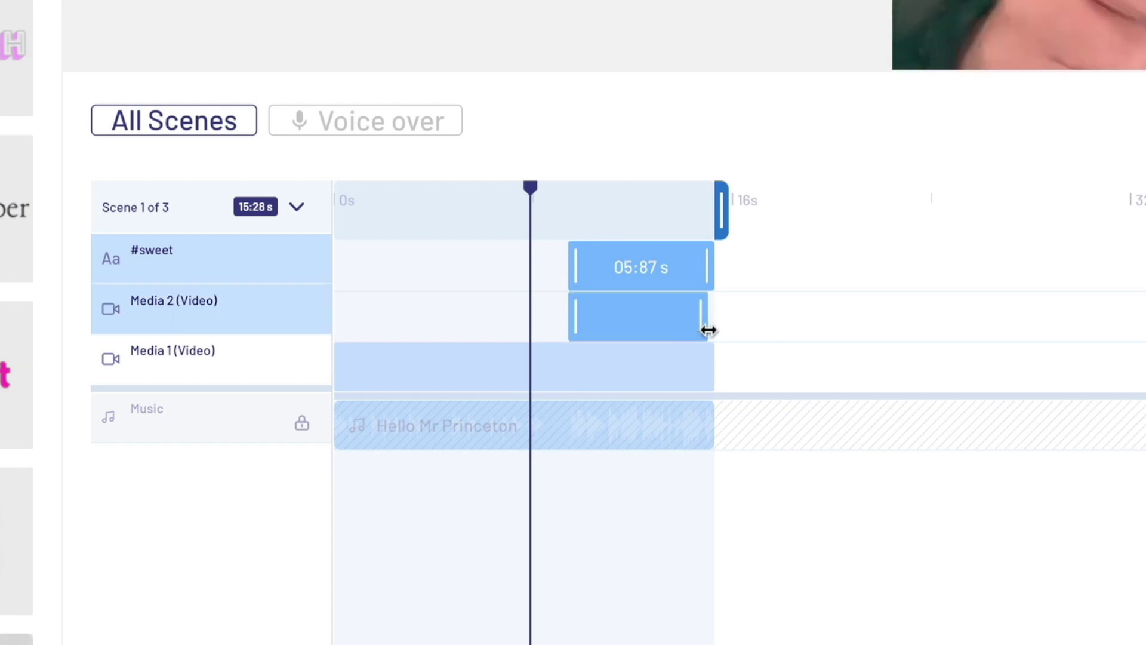
drag(708, 325, 702, 325)
Step: Change the title text to 'interviews', colour it teal and nudge it right and down
click(610, 356)
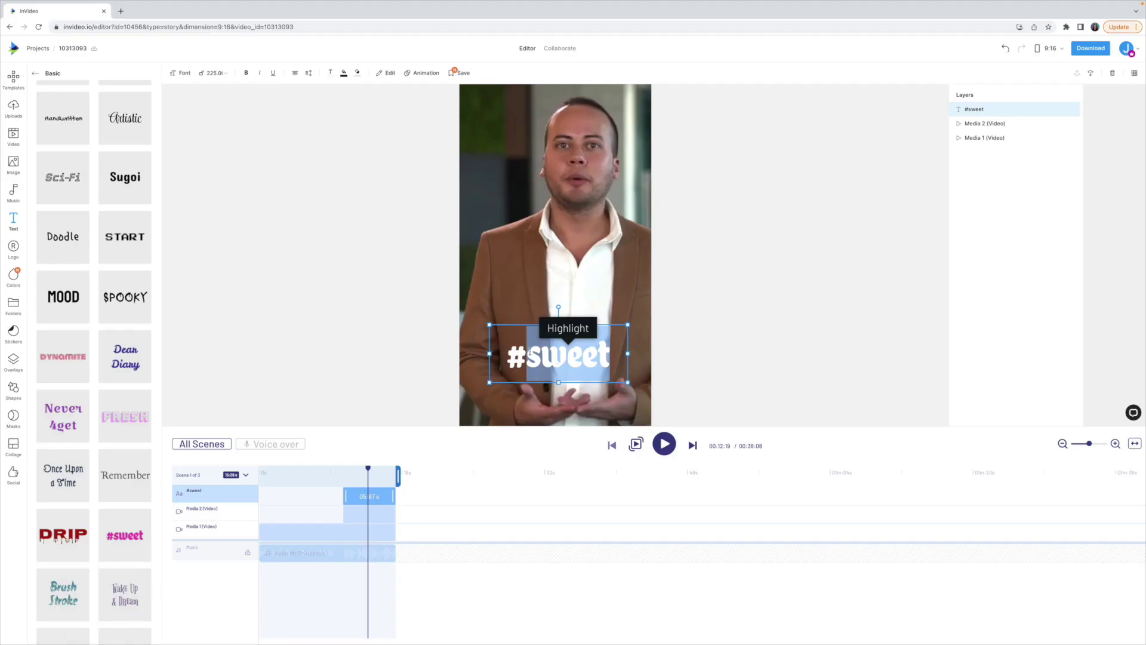
key(ctrl+a)
text(inter)
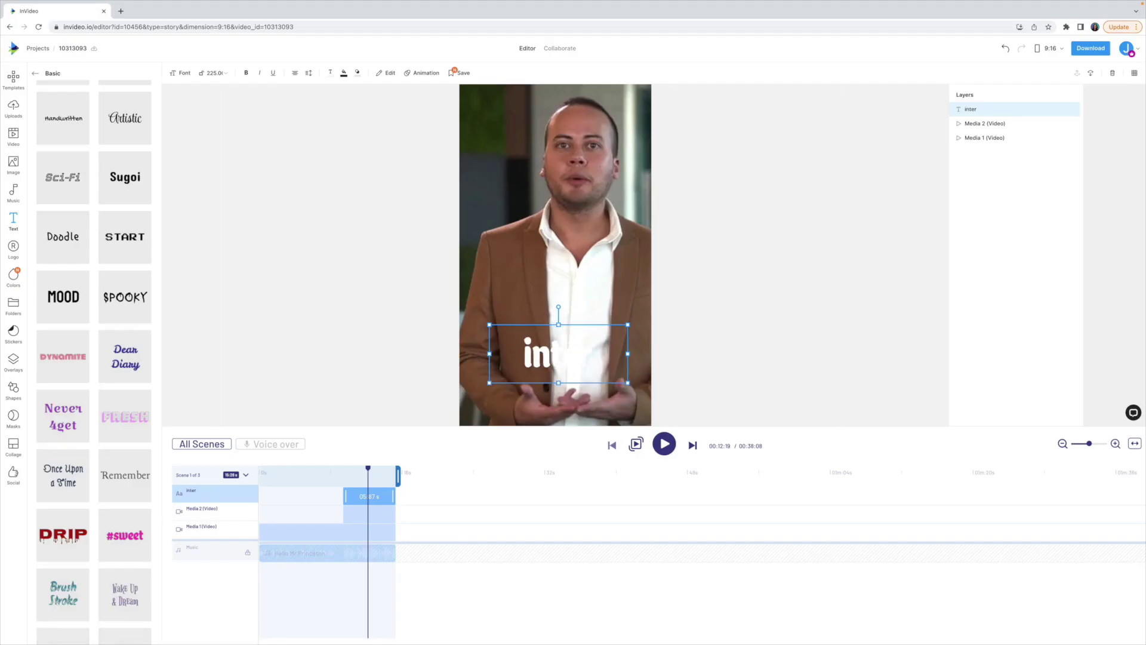
text(views)
key(ctrl+a)
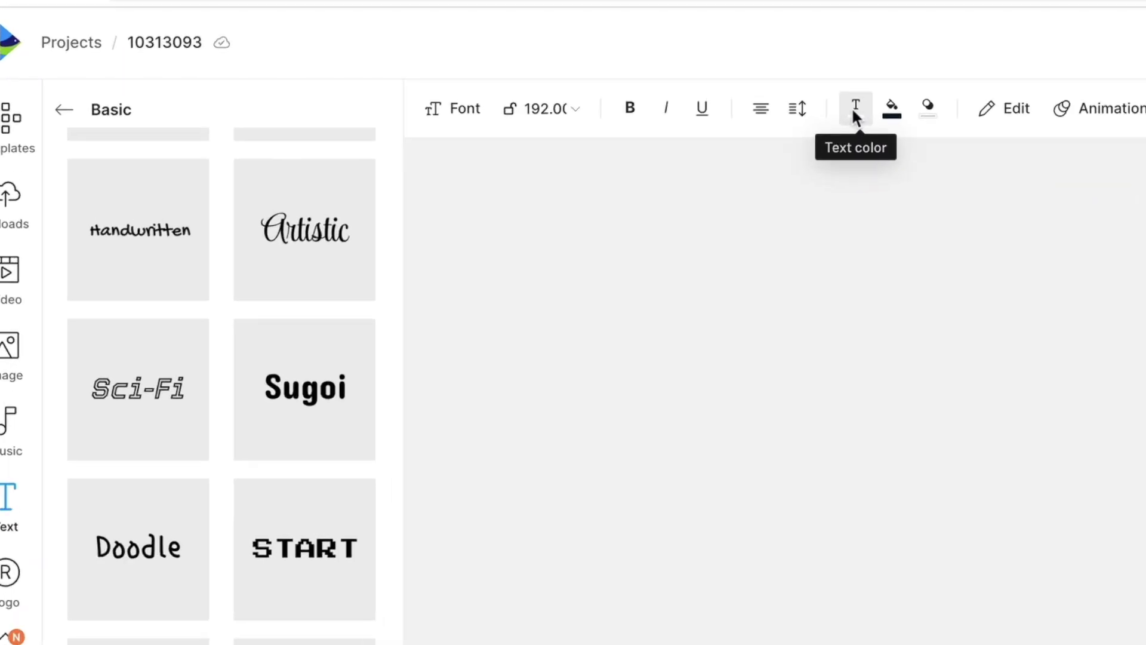
click(854, 108)
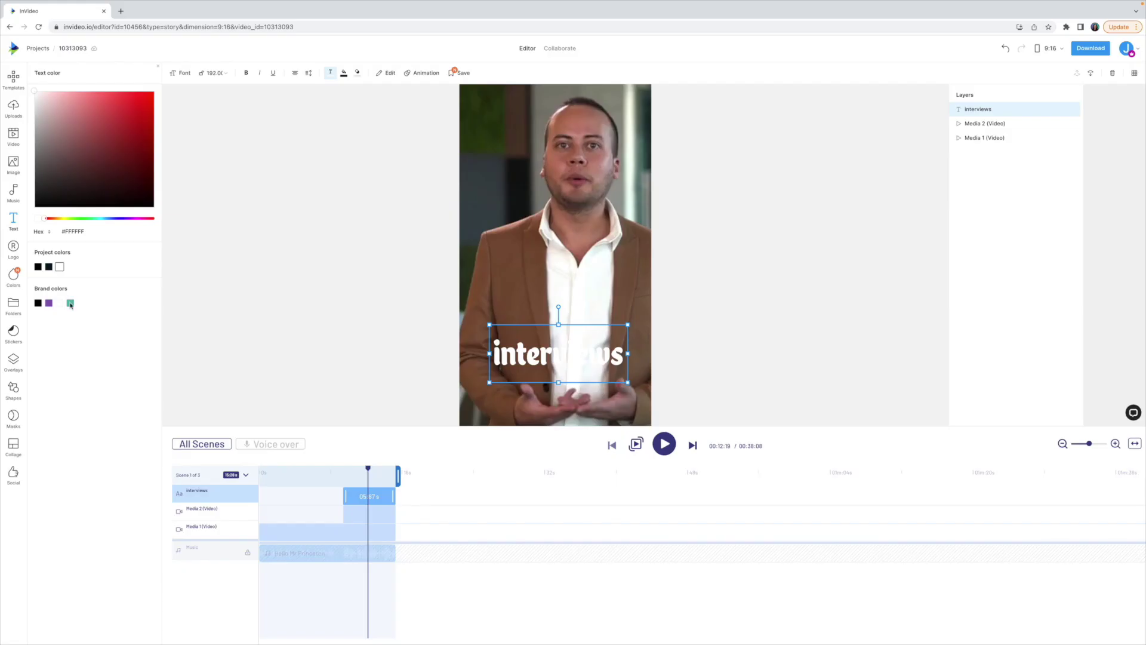
click(69, 303)
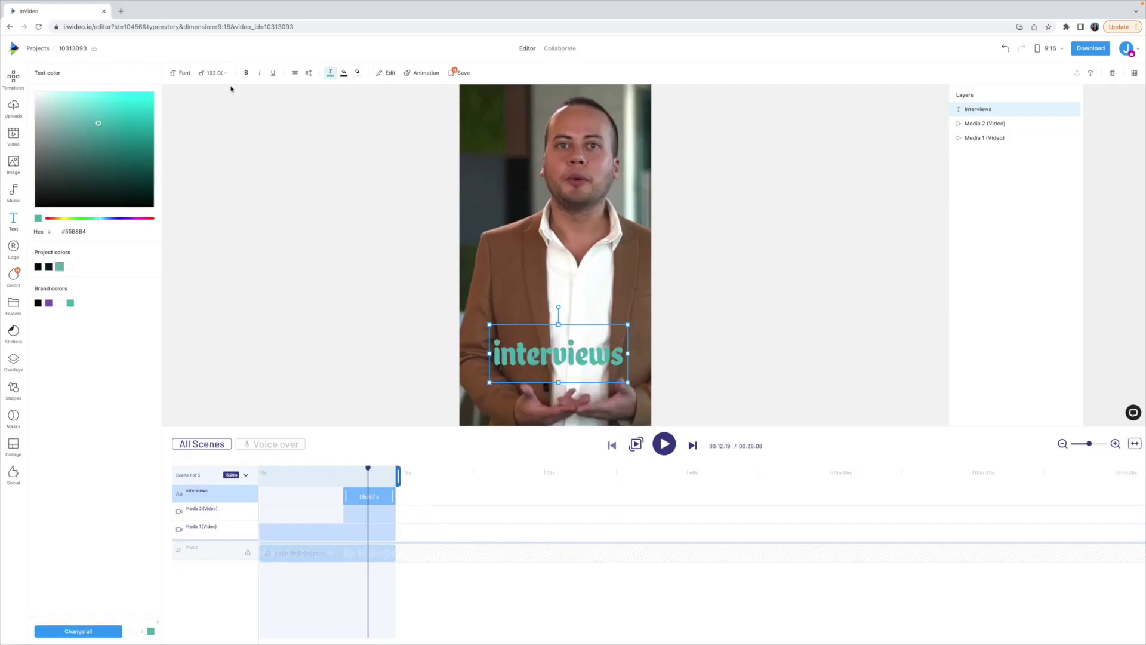
drag(541, 352, 549, 359)
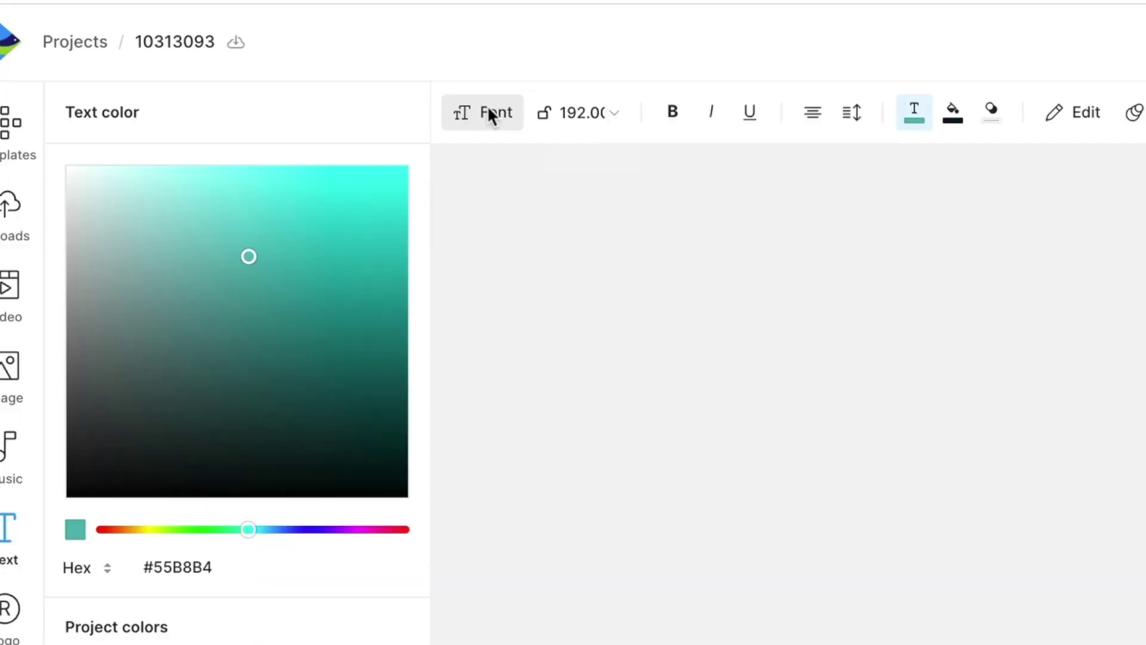
Step: Set the INTERVIEWS title font to BebasNeue Bold and replay the scene
click(182, 73)
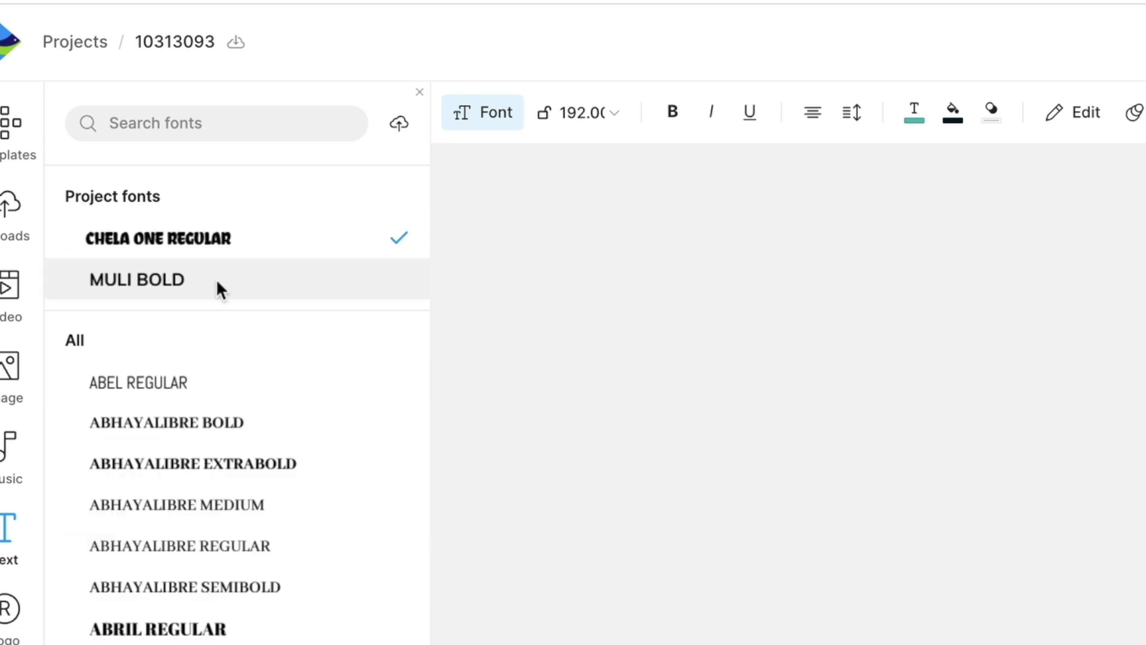
click(197, 123)
text(bebas)
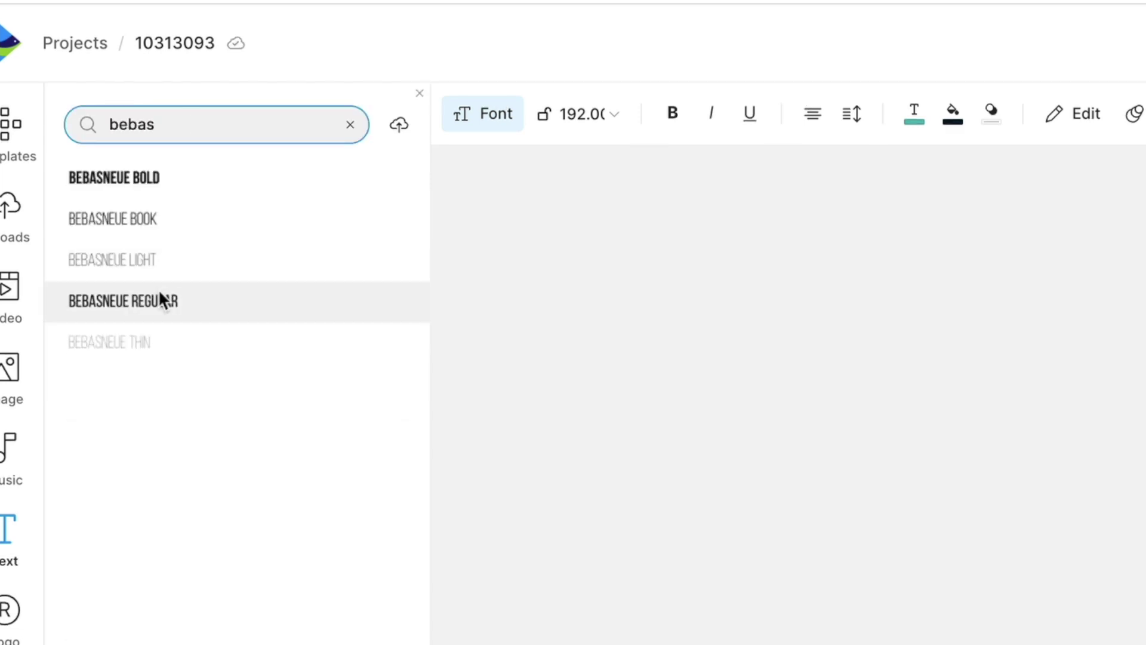
click(163, 300)
click(107, 178)
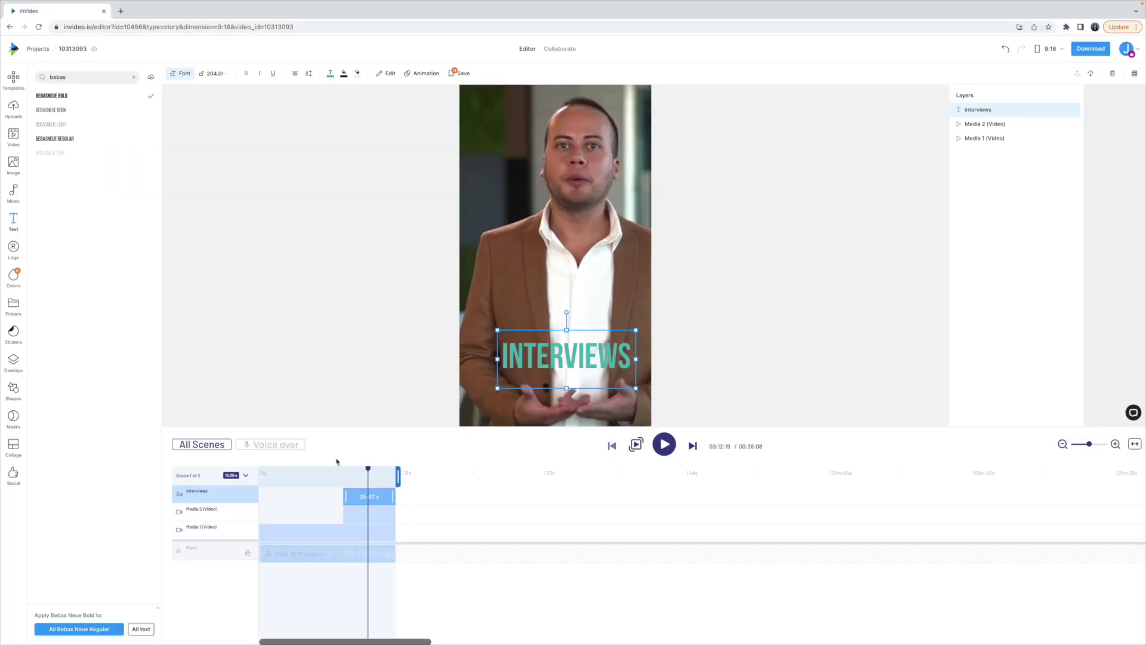
click(344, 474)
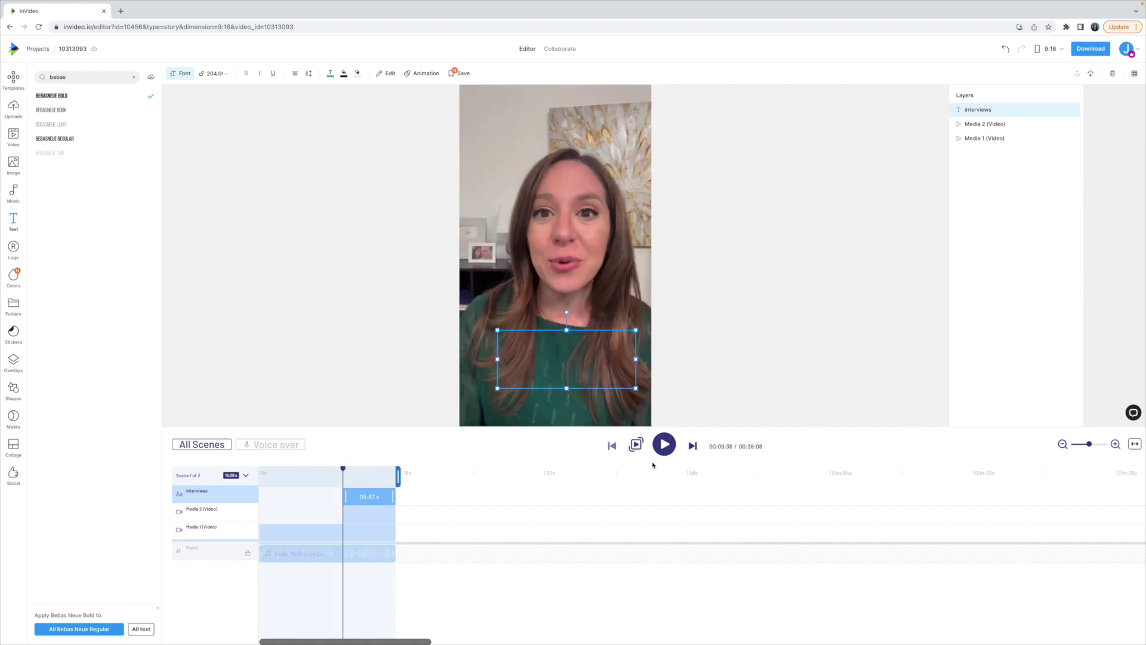
click(664, 445)
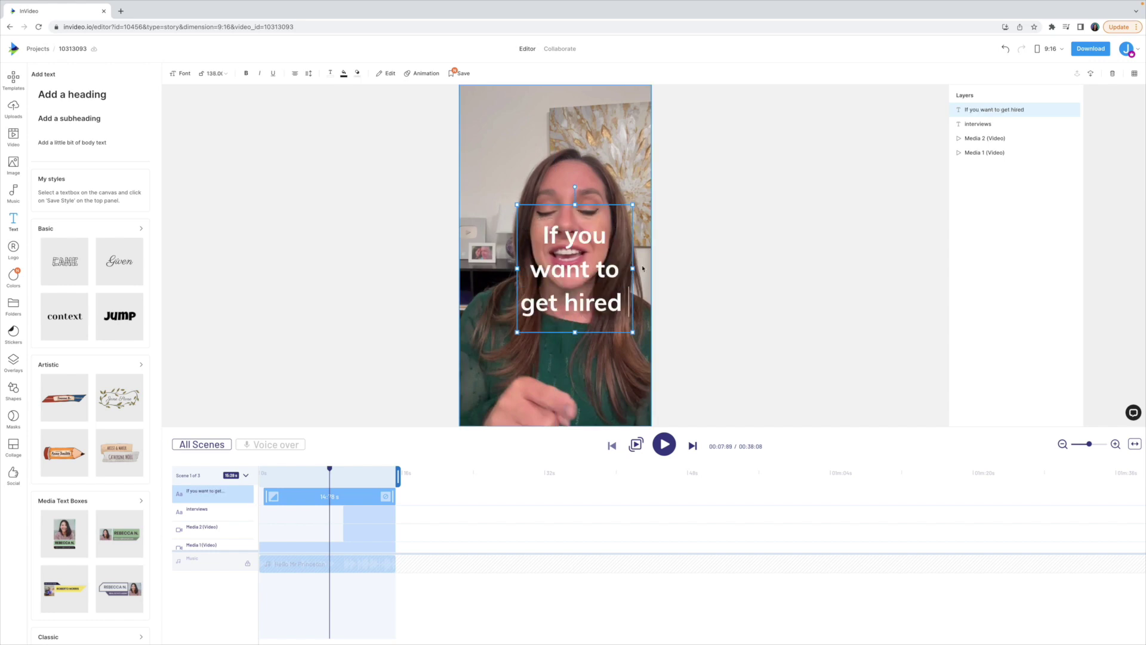
Step: Style the bottom caption at size 128 with tighter line spacing and a black textbox fill
drag(604, 206, 548, 305)
click(215, 73)
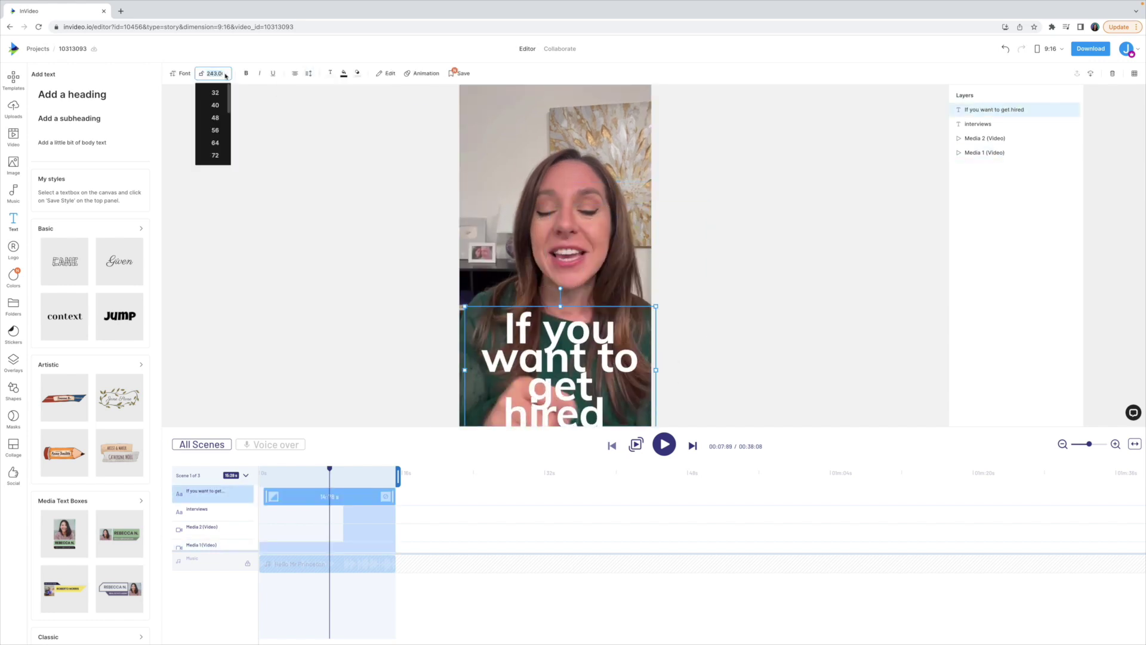
click(212, 120)
click(309, 73)
click(346, 95)
click(344, 73)
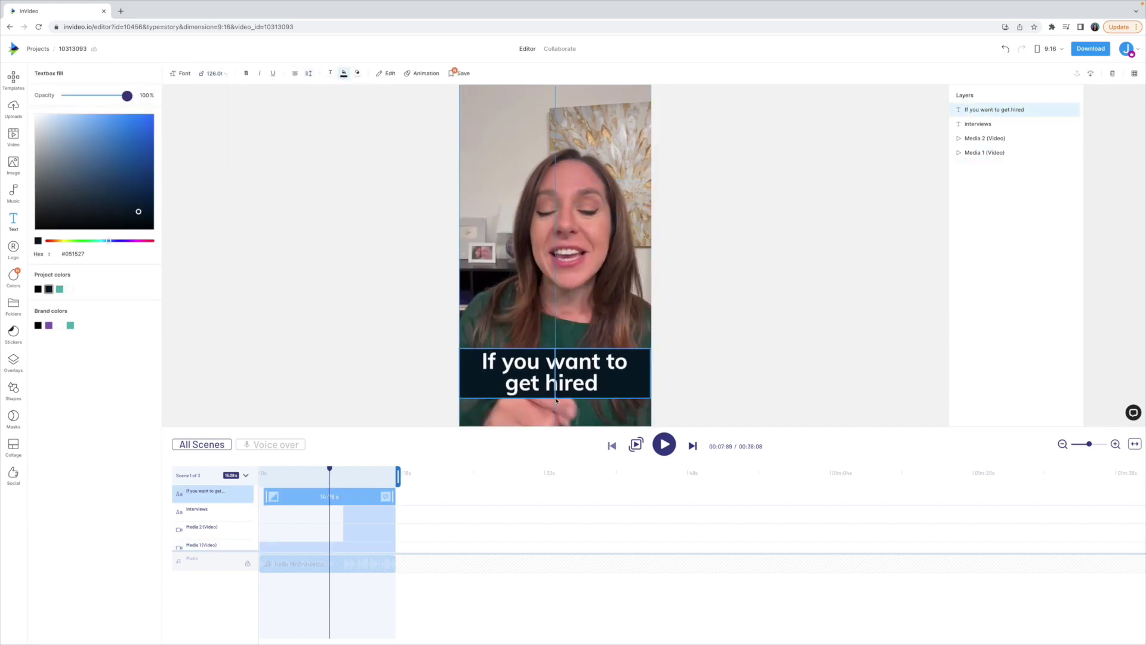
click(38, 288)
text(at a)
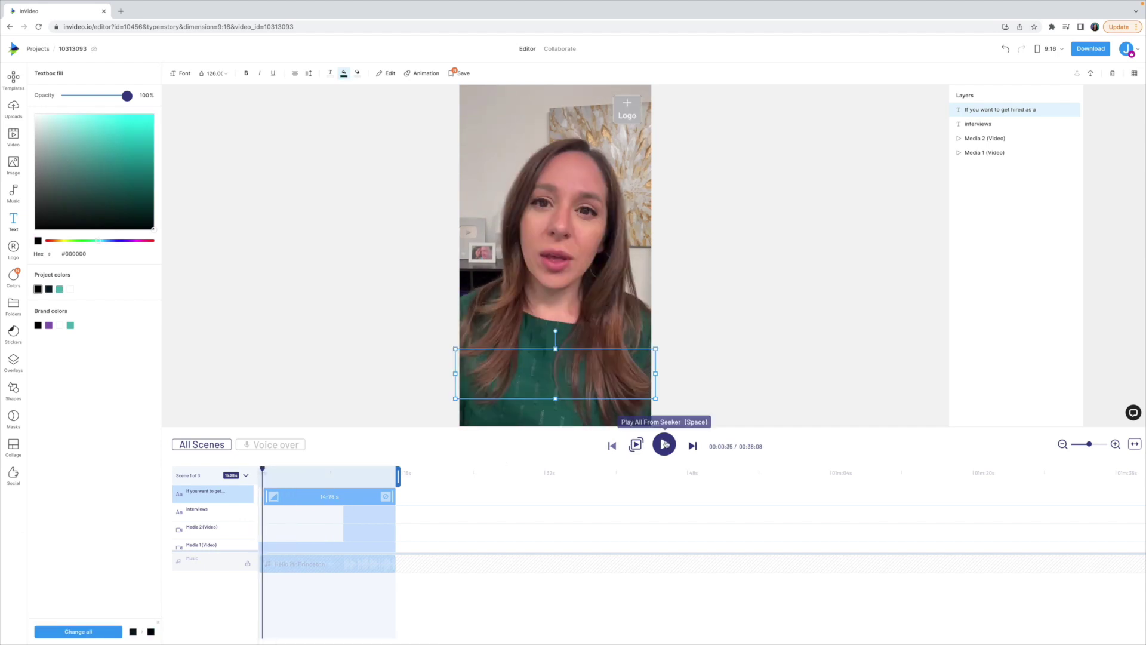
Step: Duplicate the caption twice, making the third read 'you need 3 shots in your portfolio'
click(275, 472)
key(ctrl+c)
key(ctrl+v)
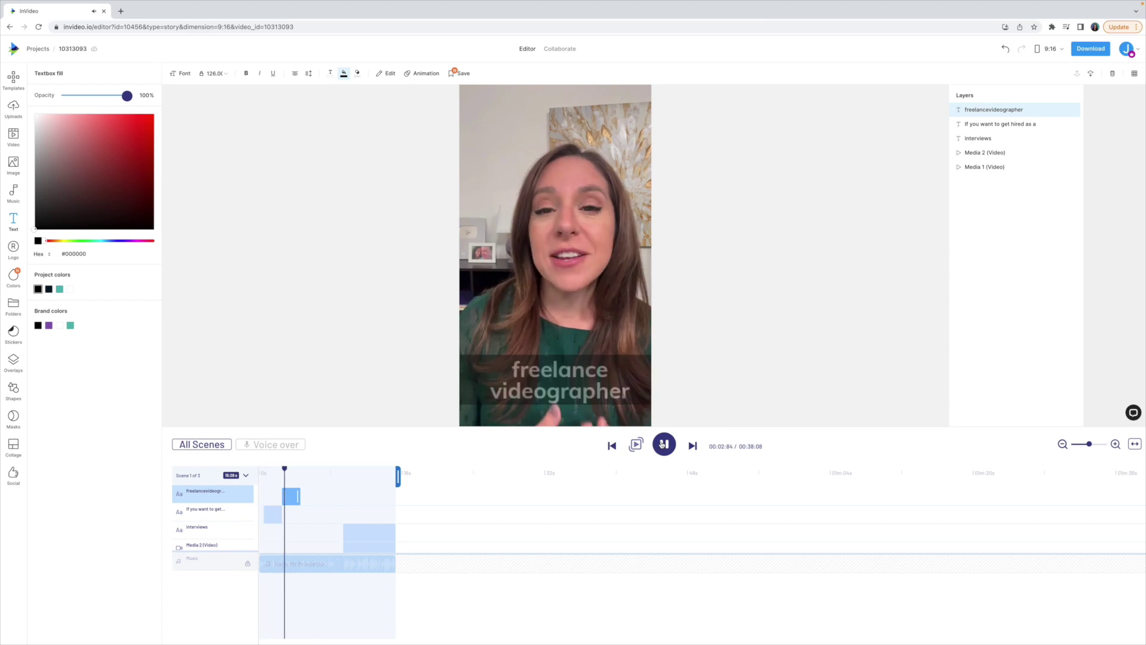
key(ctrl+c)
key(ctrl+v)
click(332, 491)
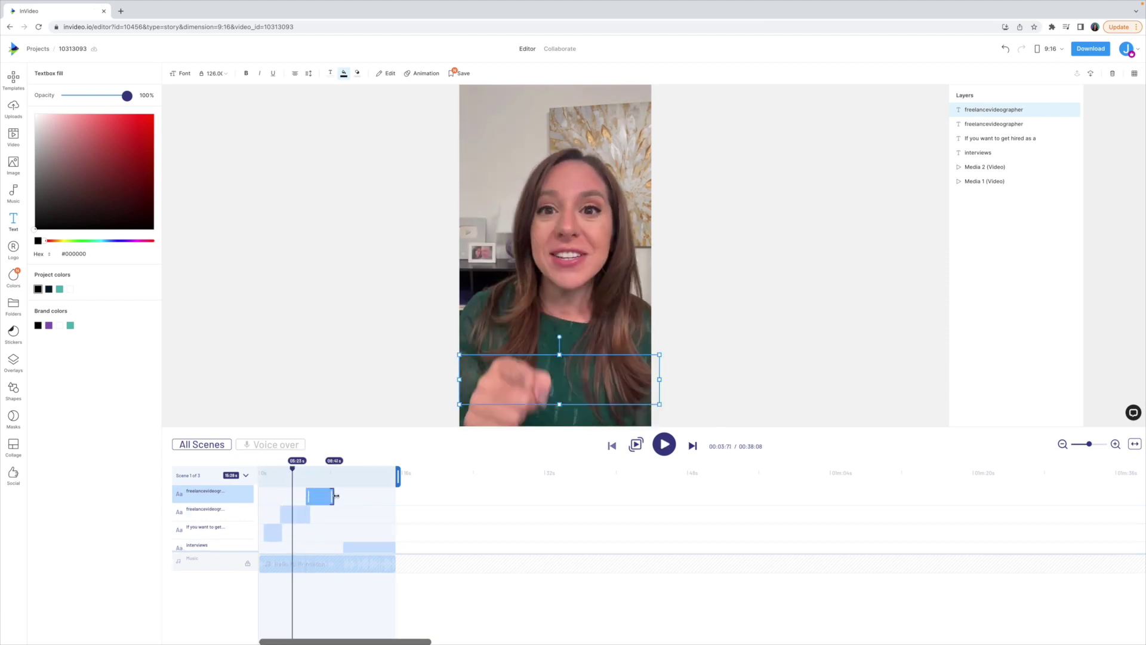
text(you need 3 shots in your portfolio)
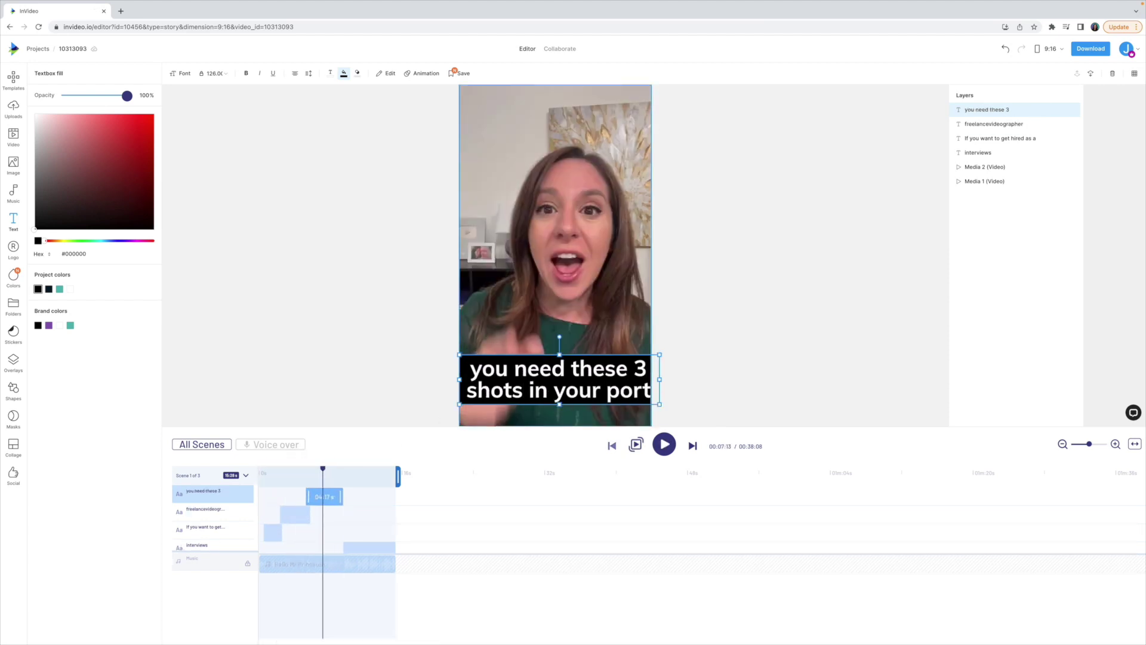
Step: Play back and check the three captions appear in sequence
click(664, 444)
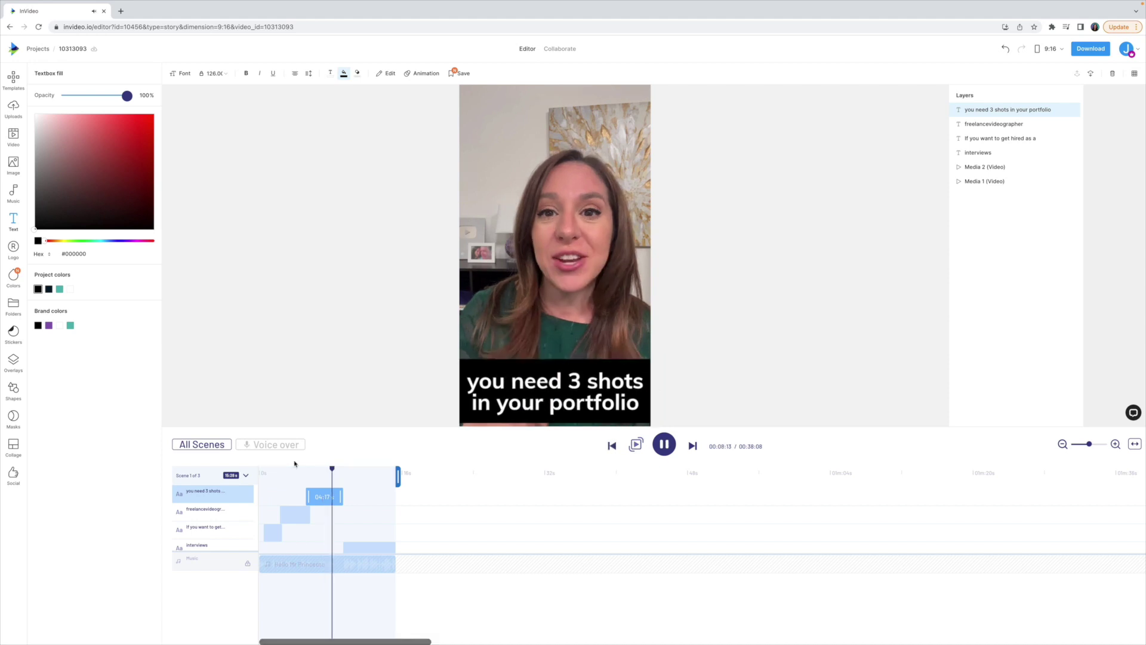
click(537, 402)
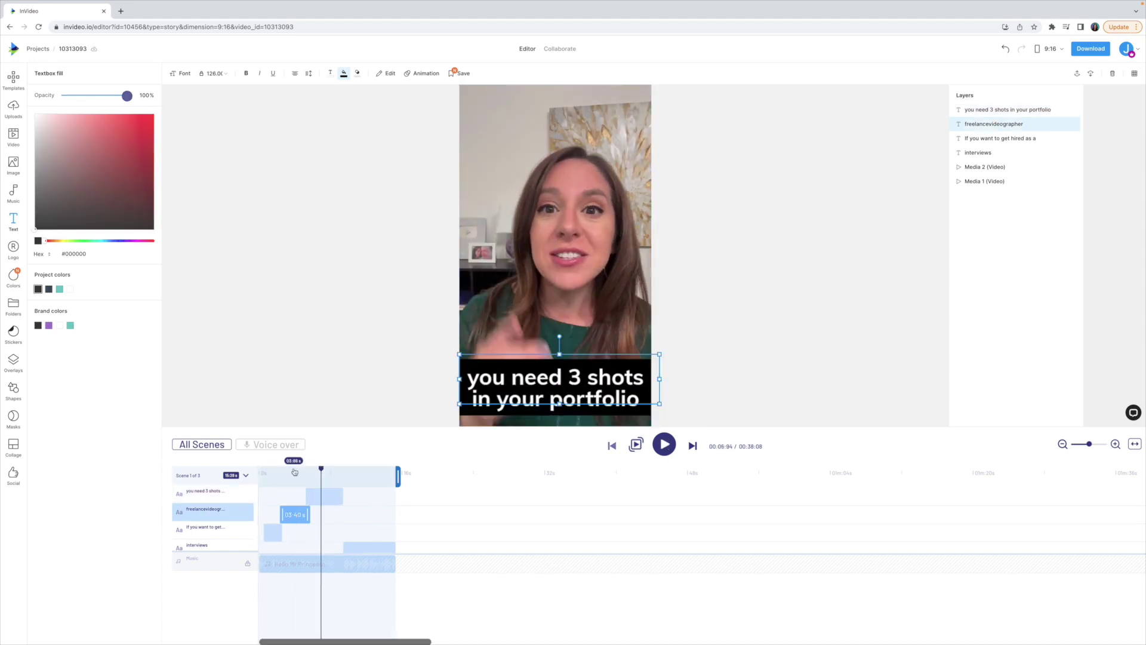
click(550, 394)
click(562, 384)
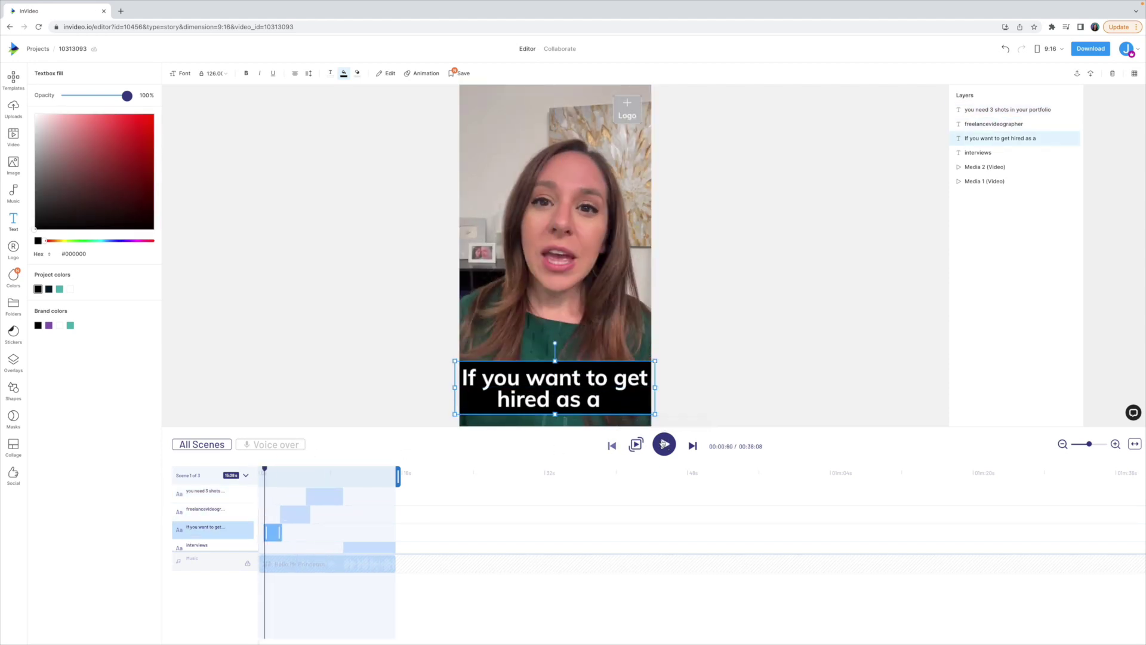
click(664, 444)
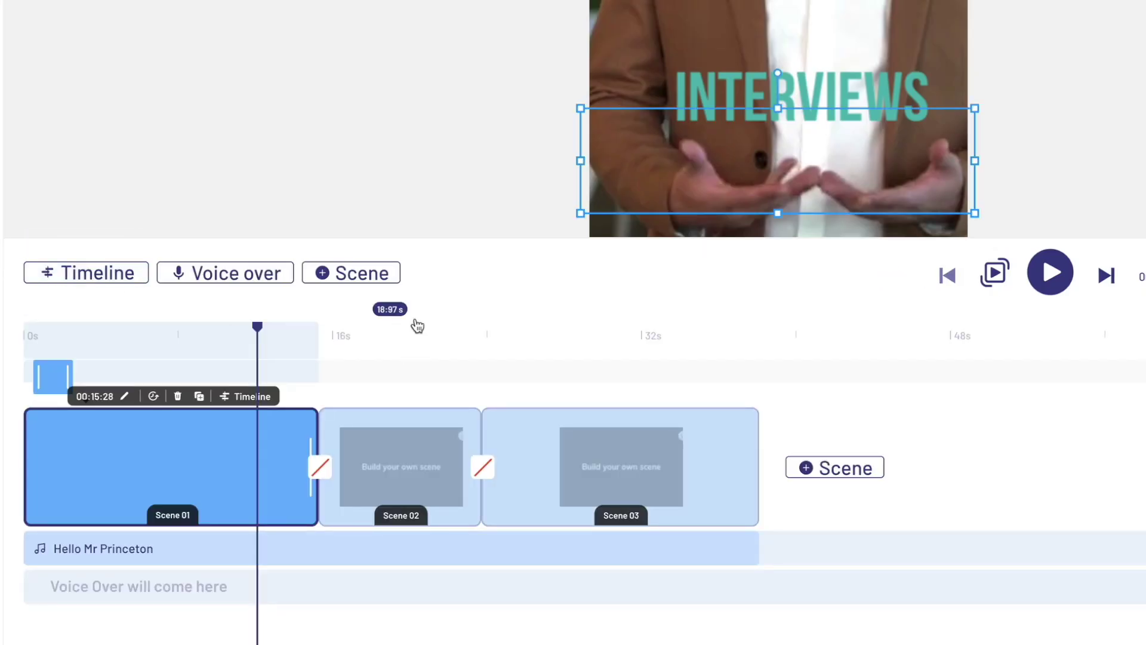
Step: Show Scene 02's own tracks from the timeline and play it
click(381, 489)
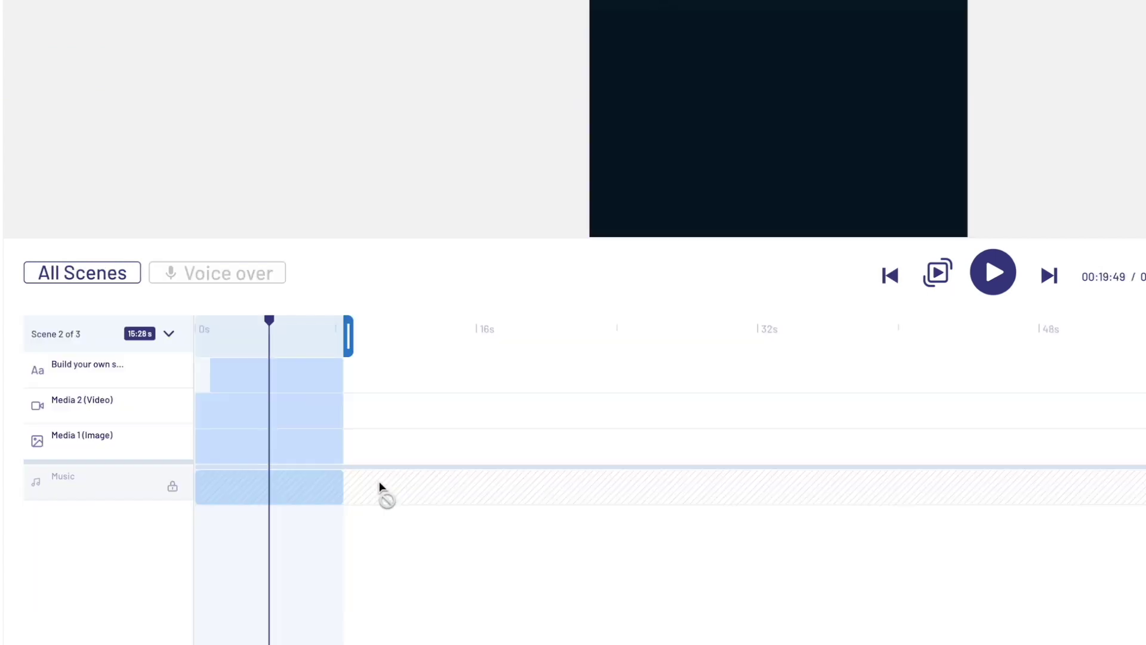
click(990, 274)
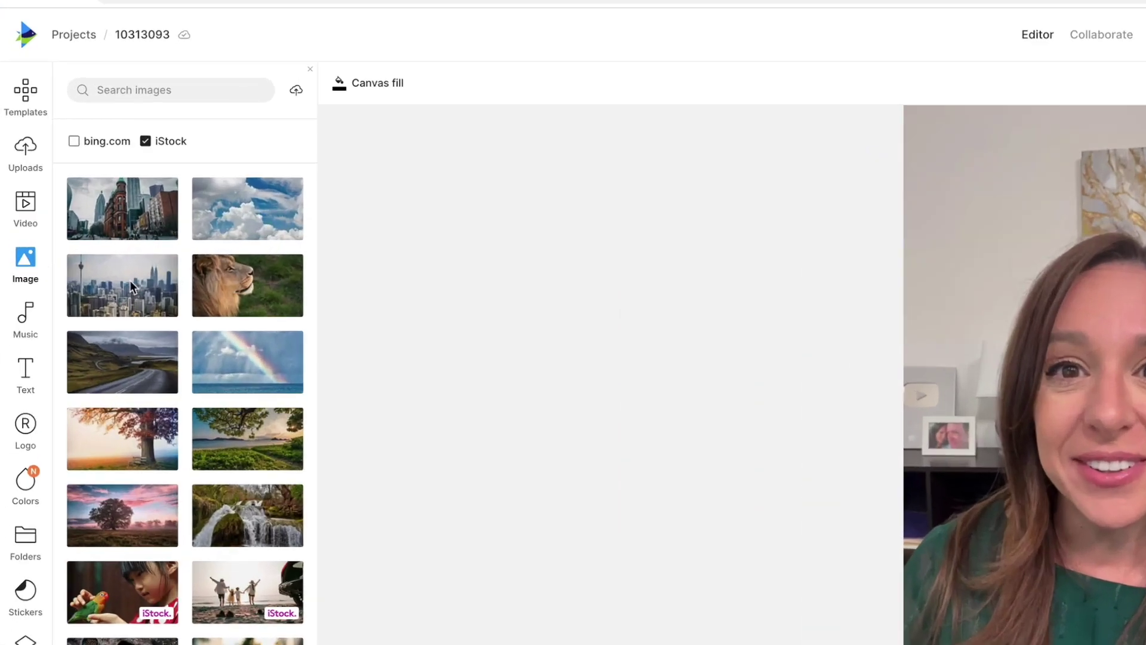
Step: Switch the media panel to stock videos and search for 'concert'
scroll(81, 199, down, 2)
scroll(82, 198, up, 2)
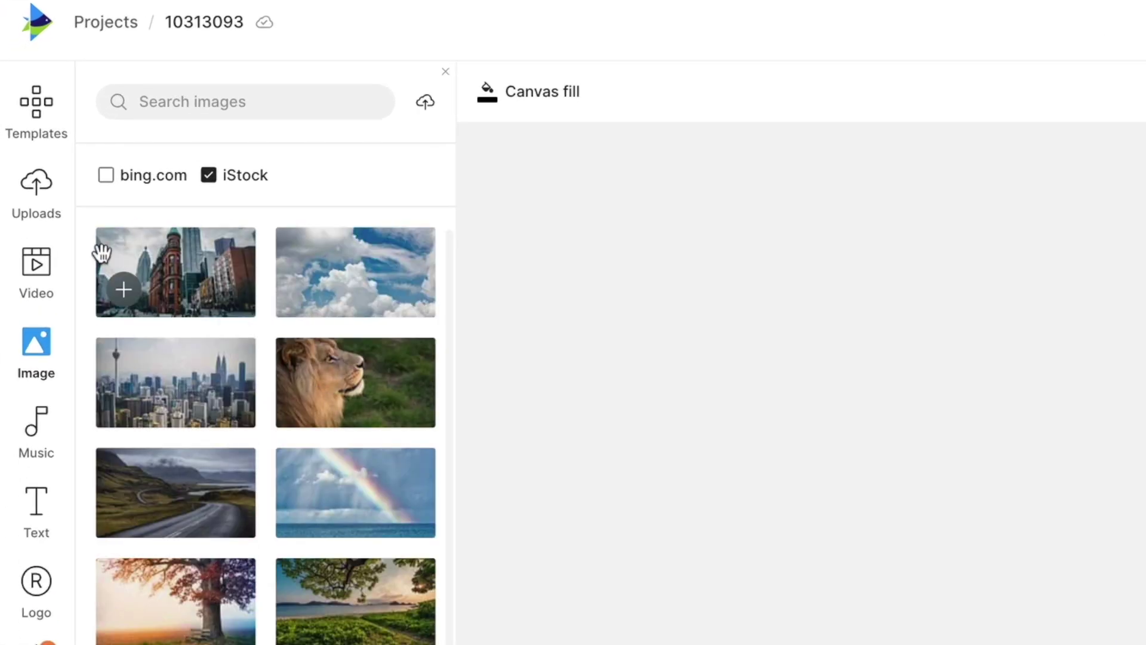
click(34, 267)
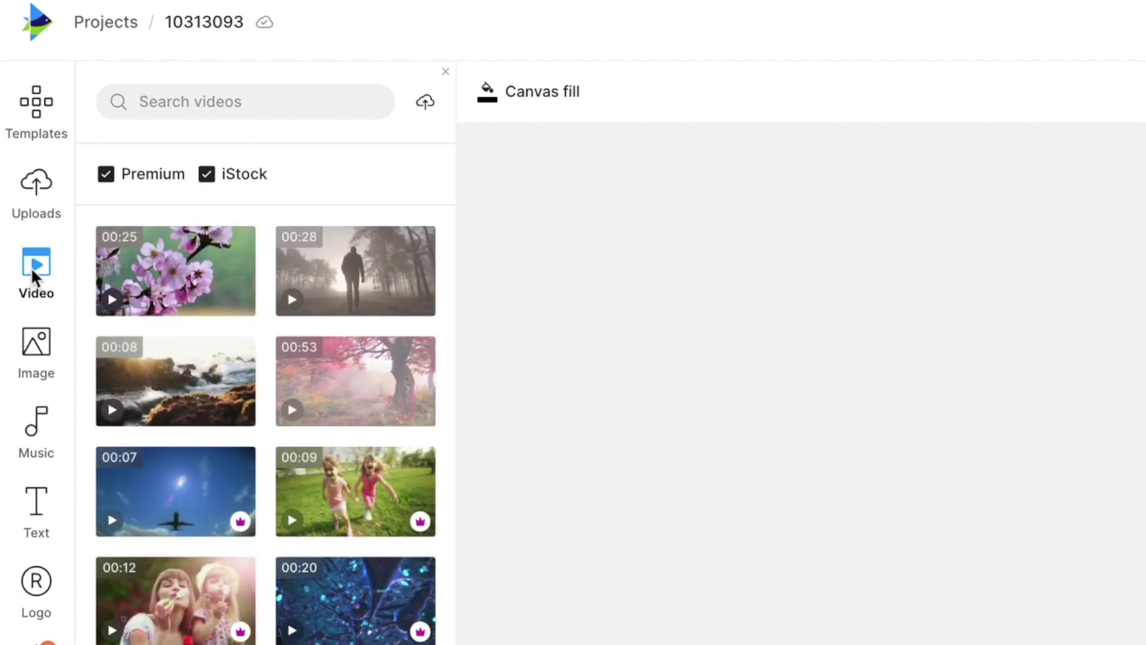
click(193, 99)
text(concert)
key(Return)
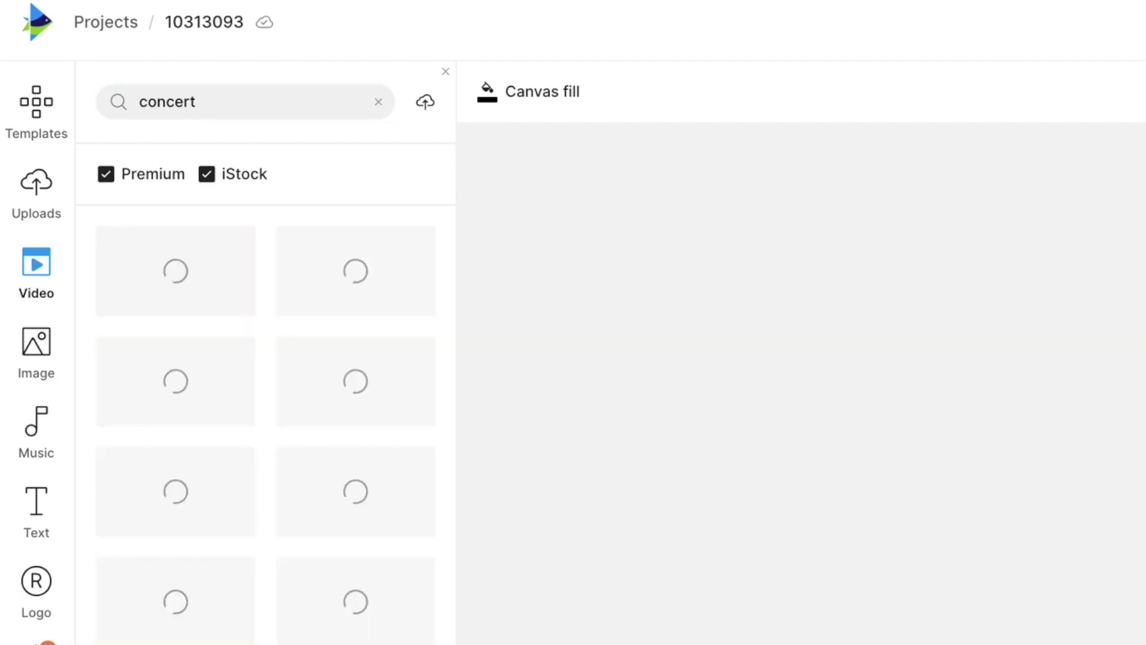
Step: Add a concert crowd clip to Scene 2 and trim its start so it runs 06:07s
mouse_move(170, 527)
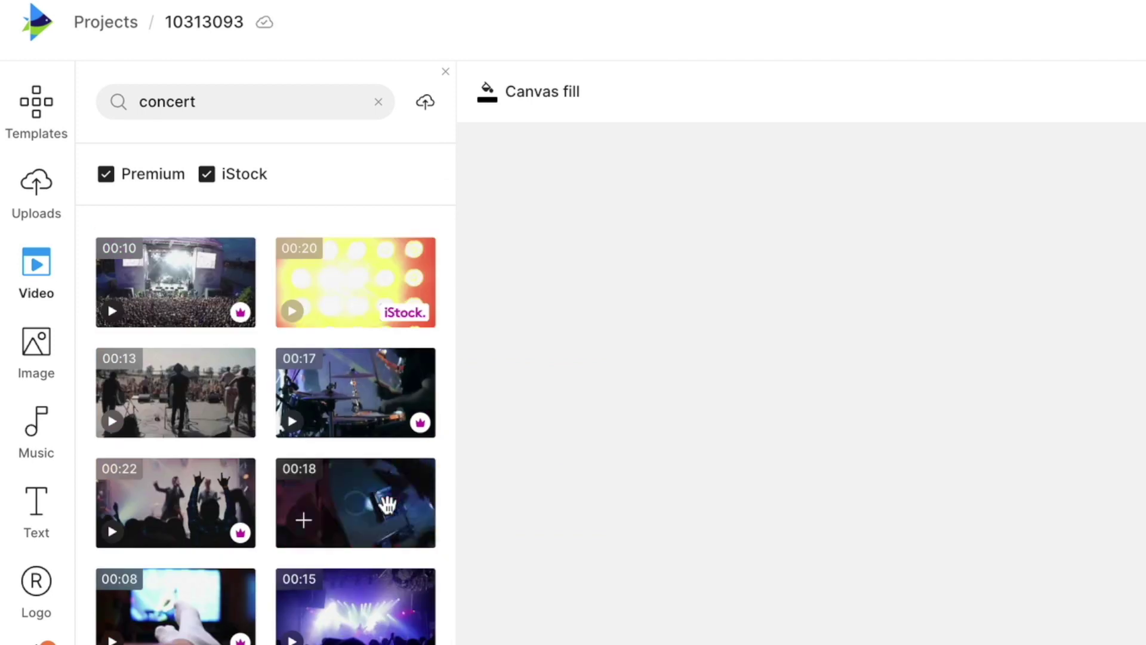
scroll(384, 504, down, 5)
scroll(355, 418, down, 10)
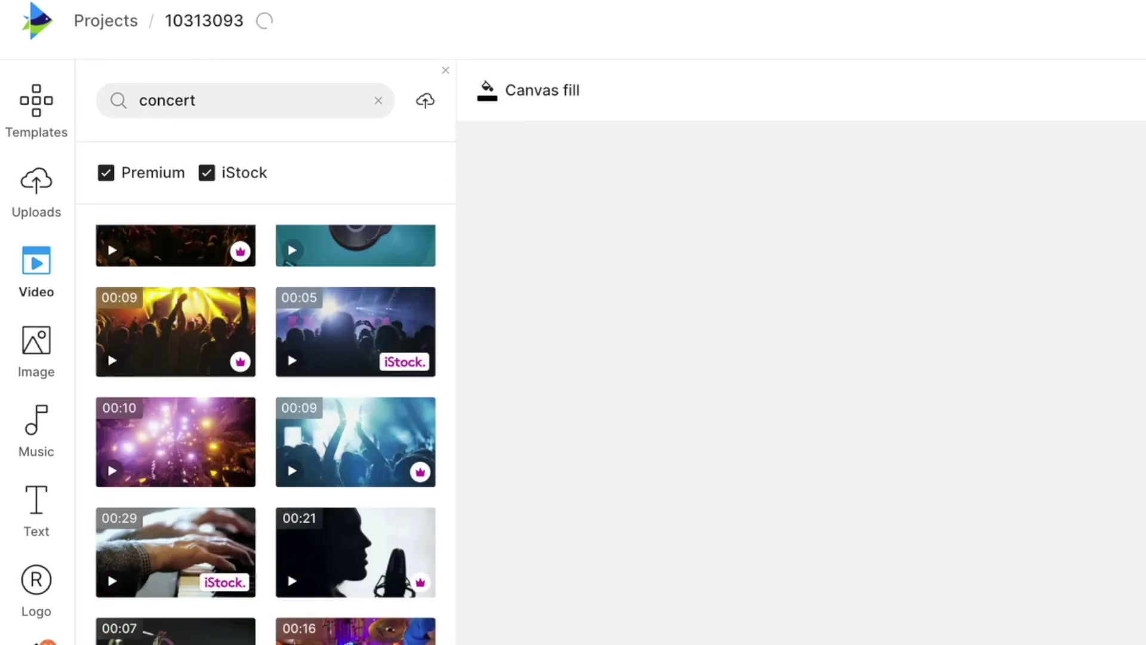
scroll(173, 636, up, 4)
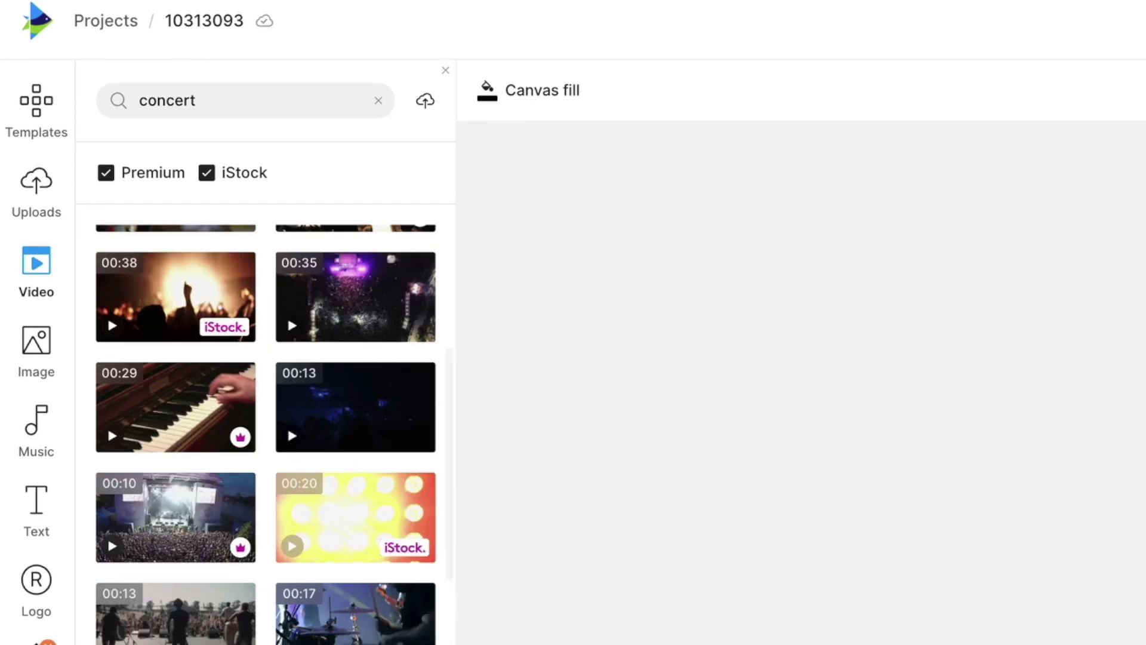
scroll(173, 636, up, 4)
scroll(173, 636, up, 6)
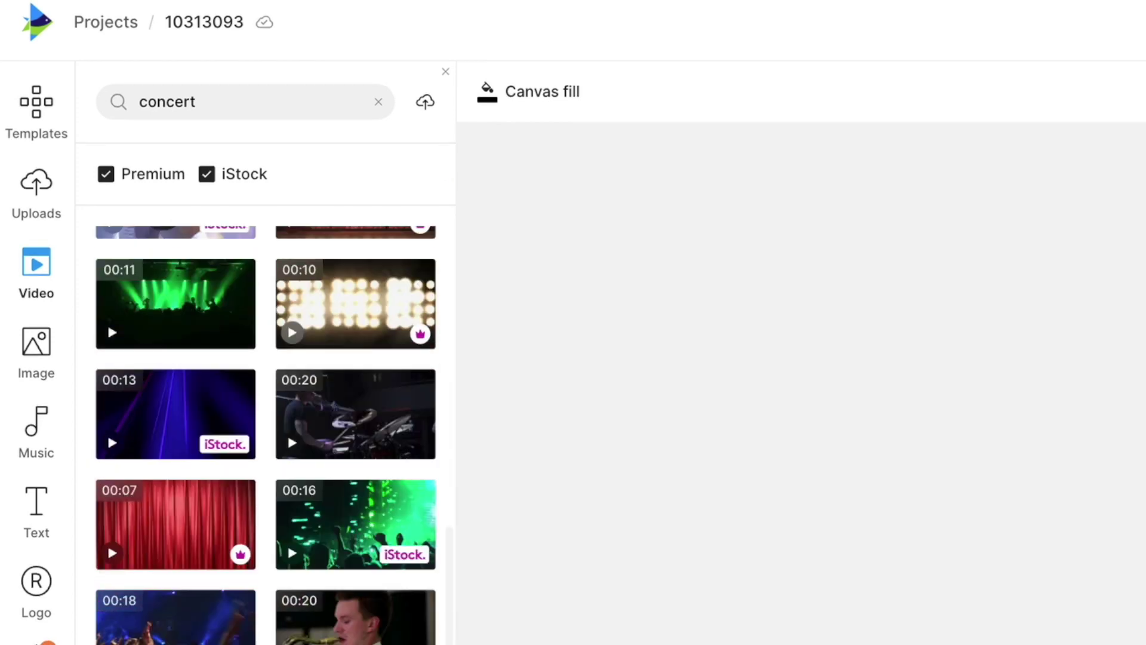
scroll(266, 424, up, 3)
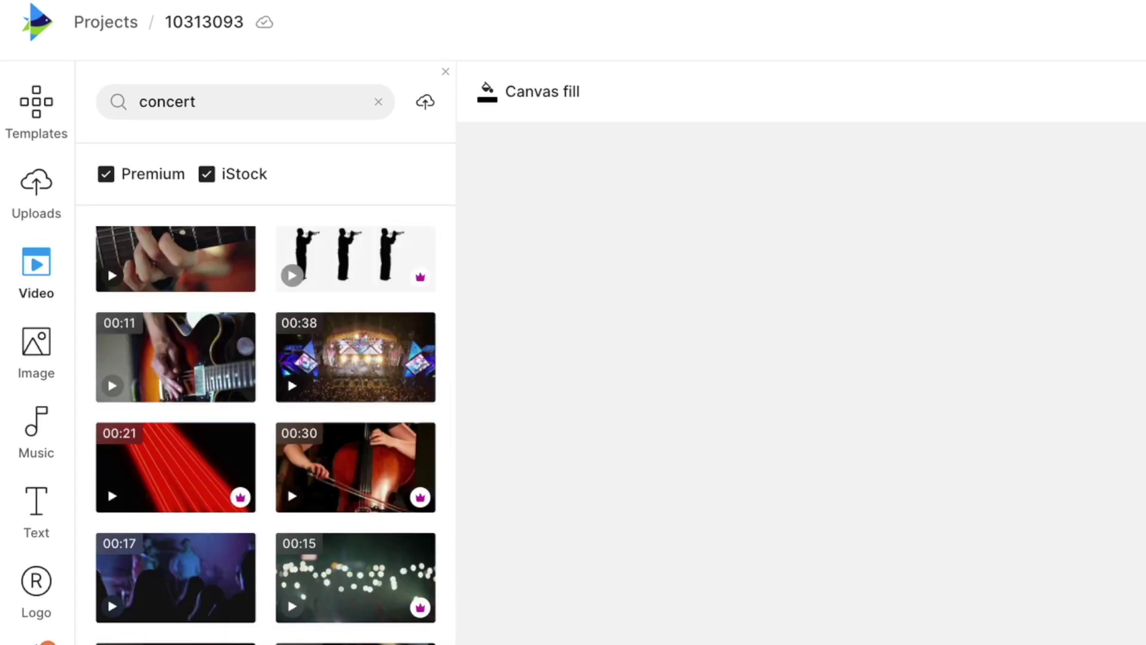
scroll(265, 424, down, 5)
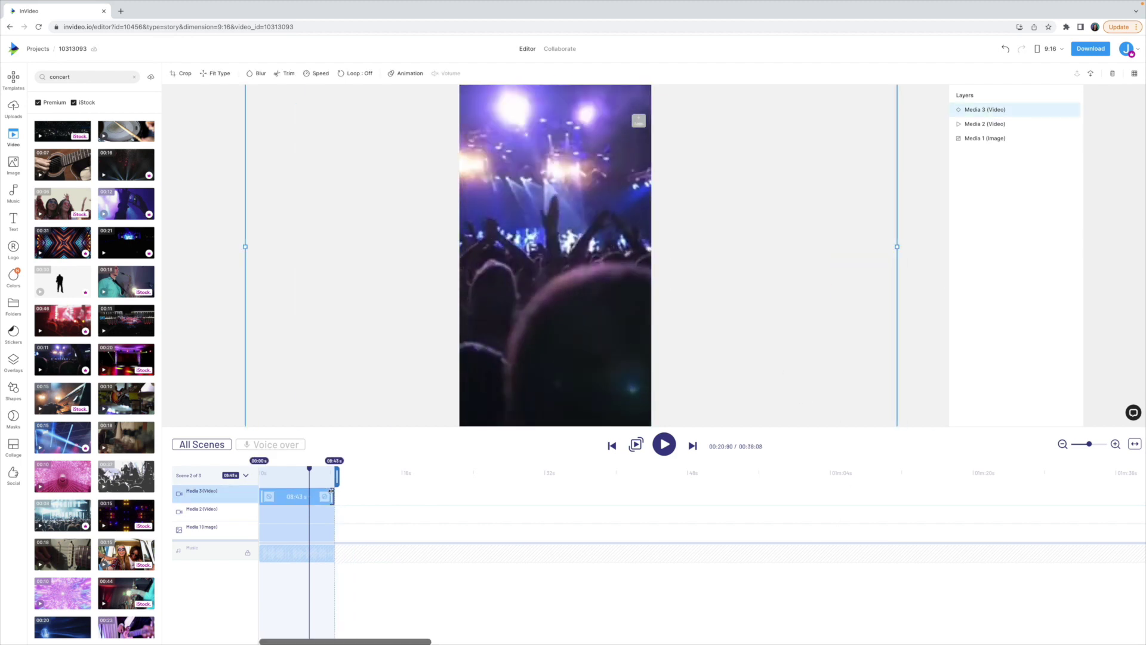
drag(331, 491, 397, 461)
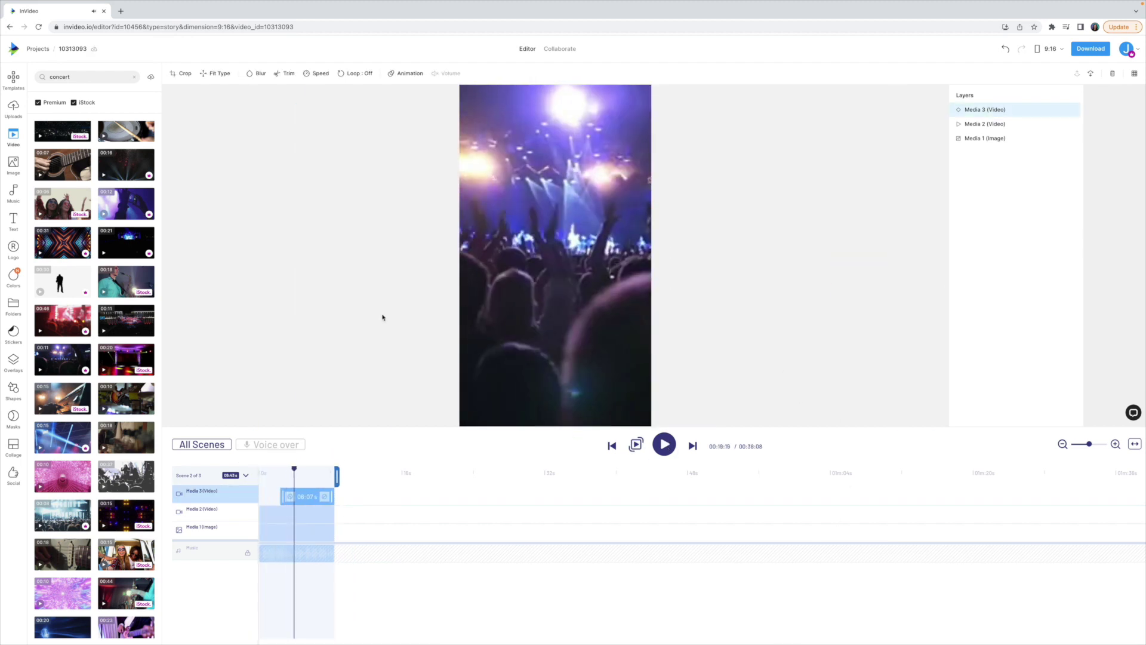
click(14, 219)
Step: Add a Basic styled 'LIVE EVENTS' title in BebasNeue to the concert scene and color it teal
click(43, 224)
click(124, 443)
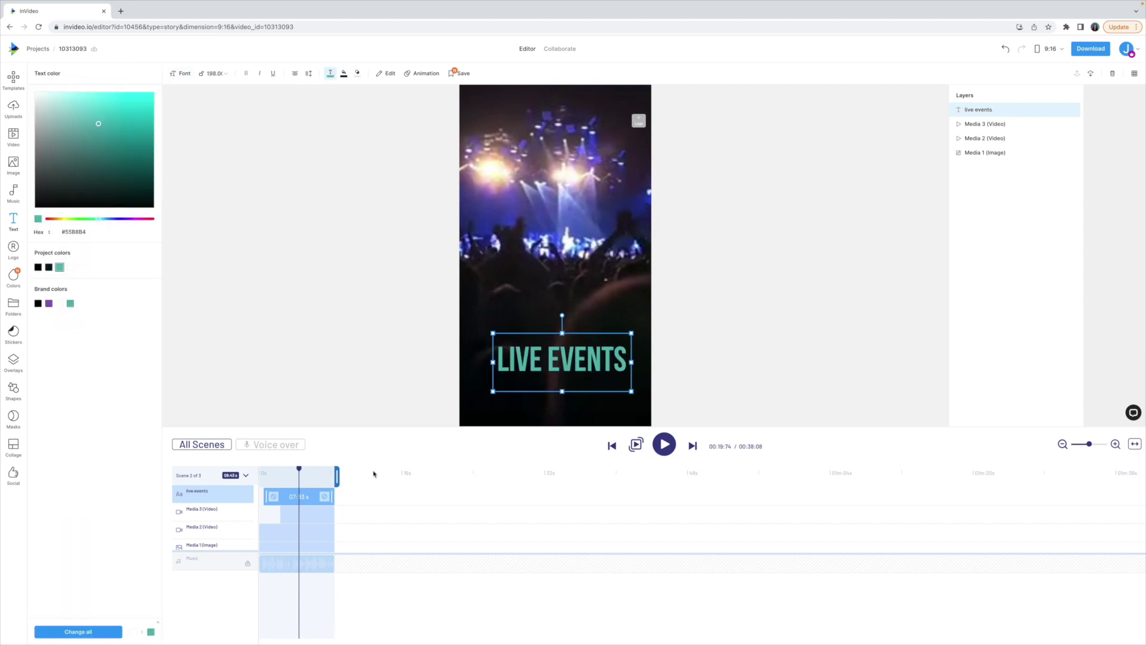
click(664, 444)
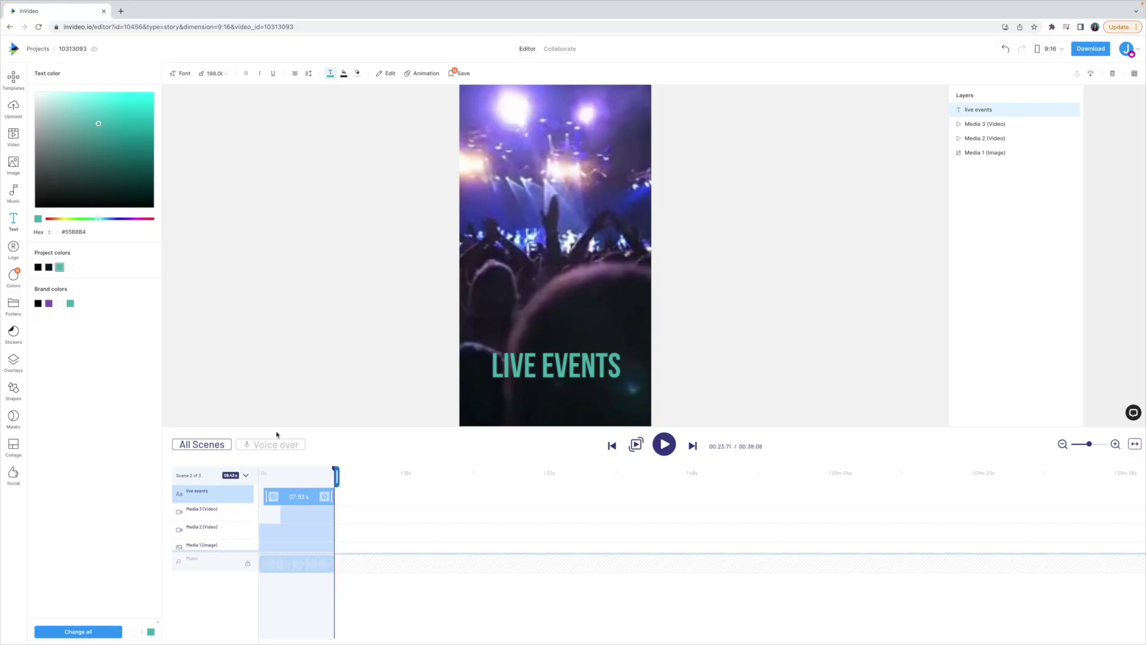
Step: Open Scene 03 and add the LA aerial drone clip from a 'drone' stock search
click(211, 445)
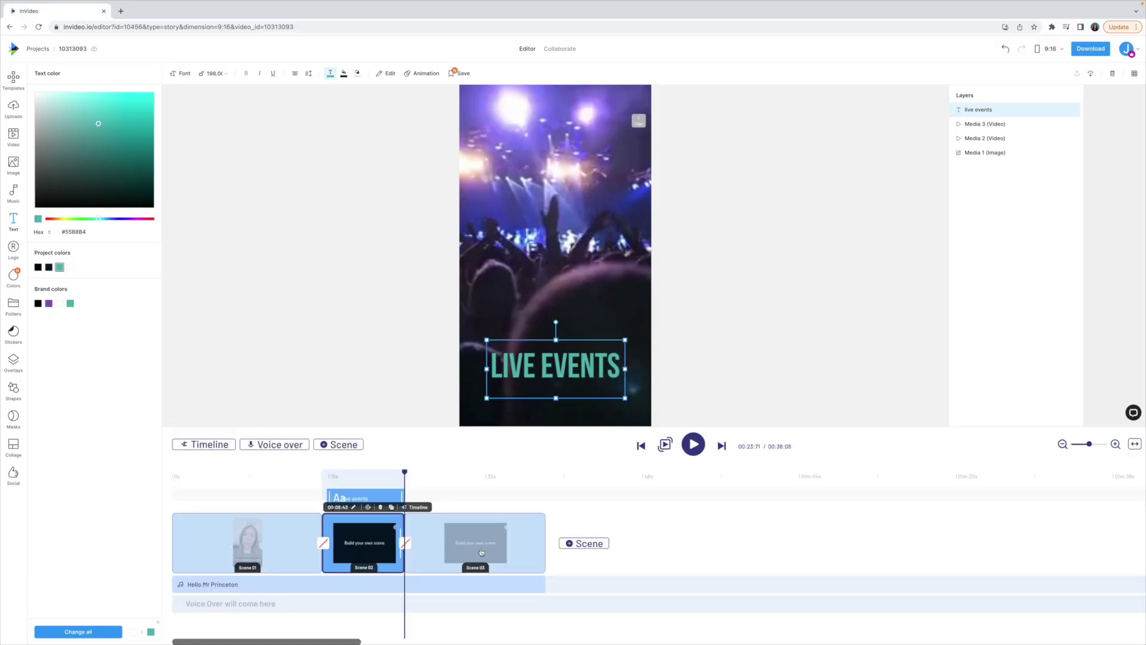
click(484, 550)
click(665, 444)
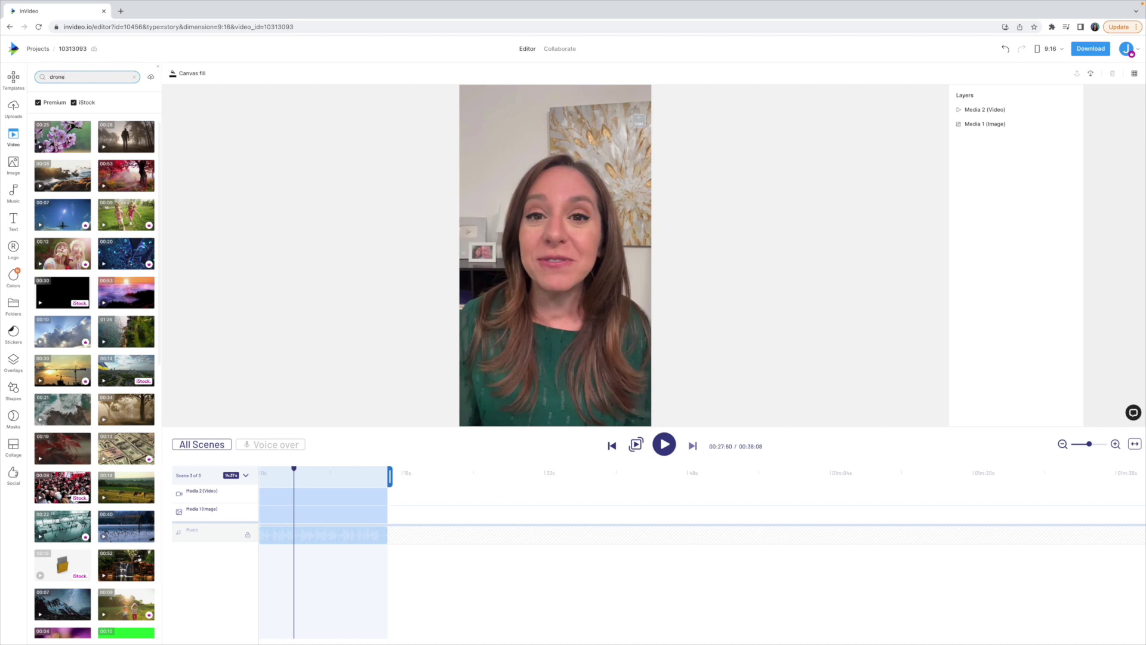
text(drone)
key(Return)
click(126, 176)
click(784, 469)
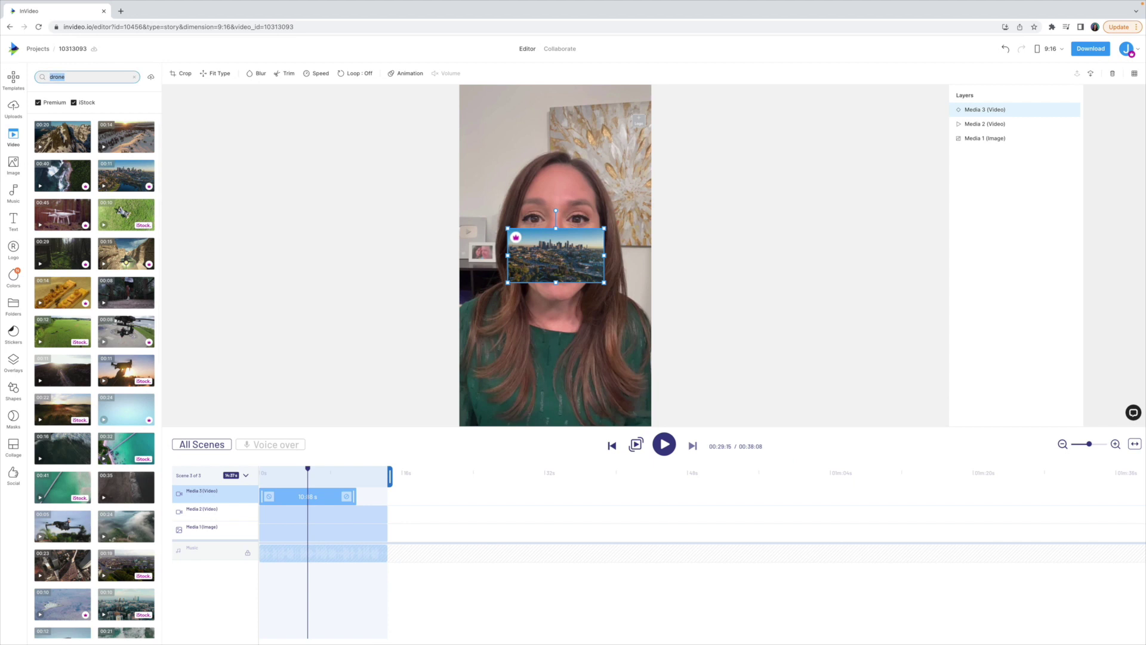
Step: Search stock videos for 'sports' and add a basketball clip as another layer
text(sports)
key(Return)
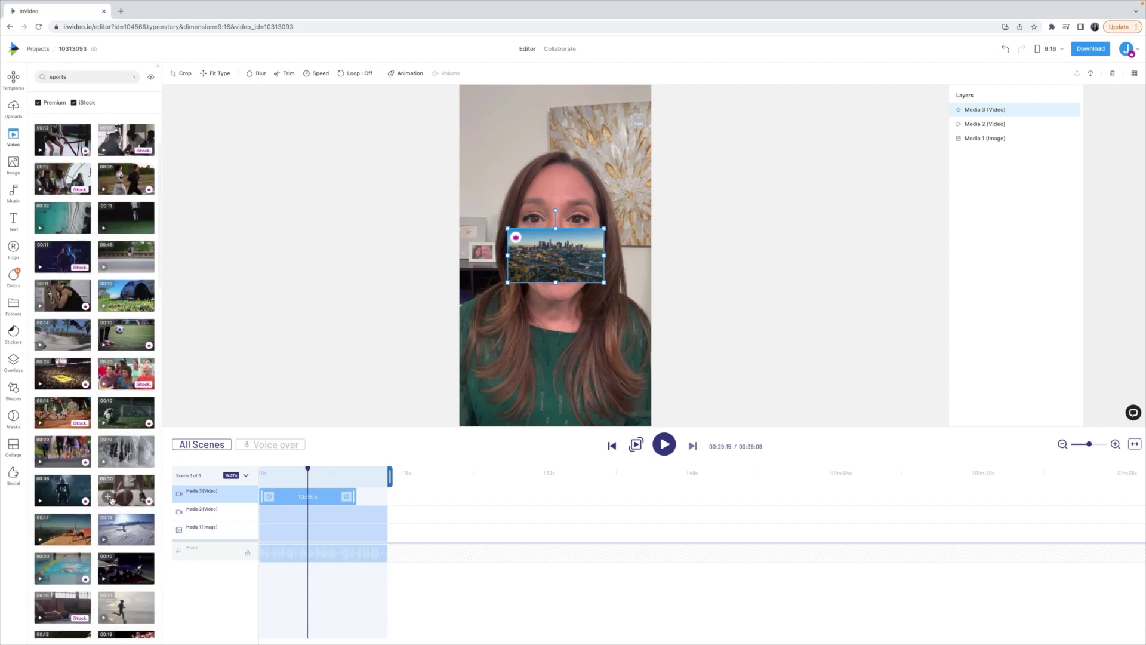
click(112, 499)
click(785, 470)
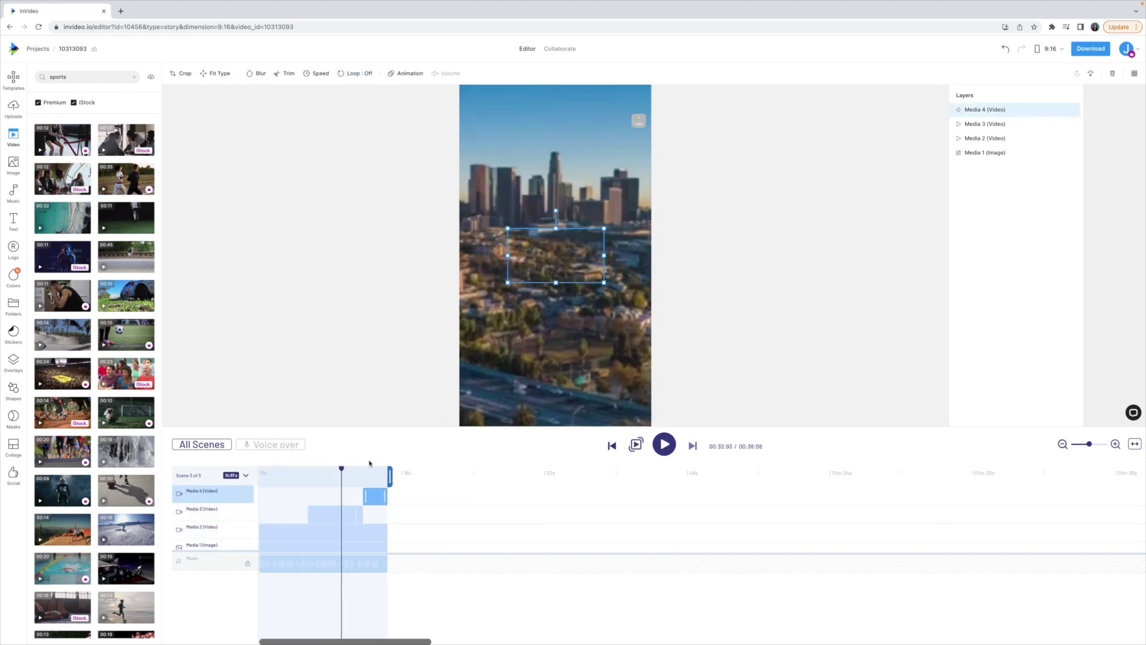
Step: Select the aerial clip, preview Scene 03's clip timing, and return to the all-scenes overview
click(362, 514)
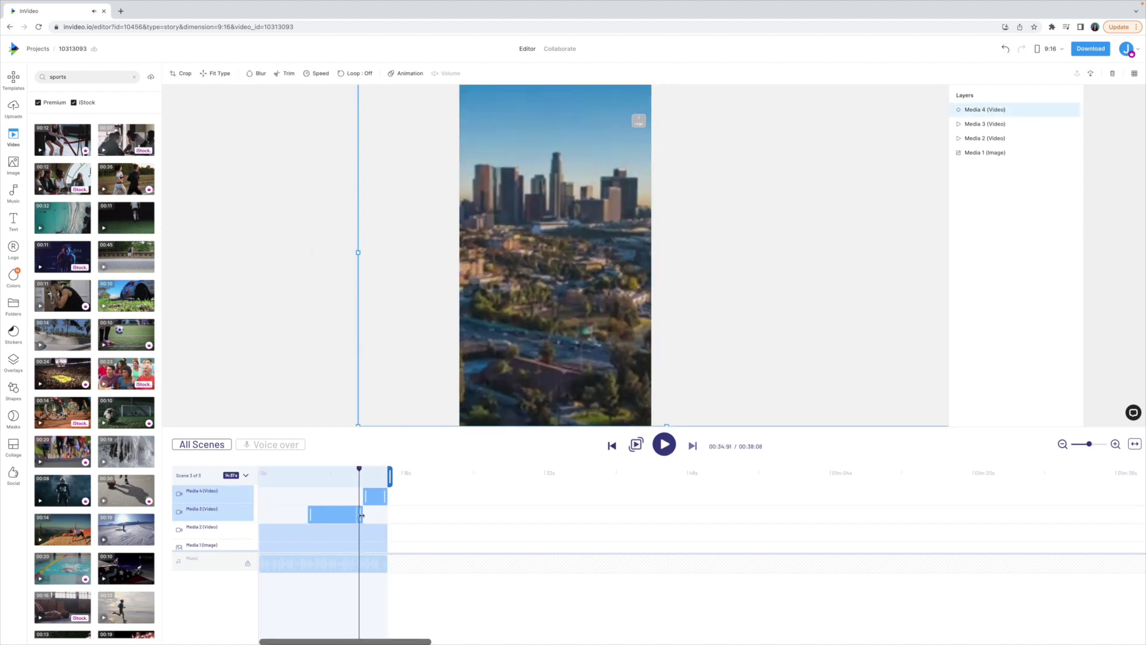
click(665, 445)
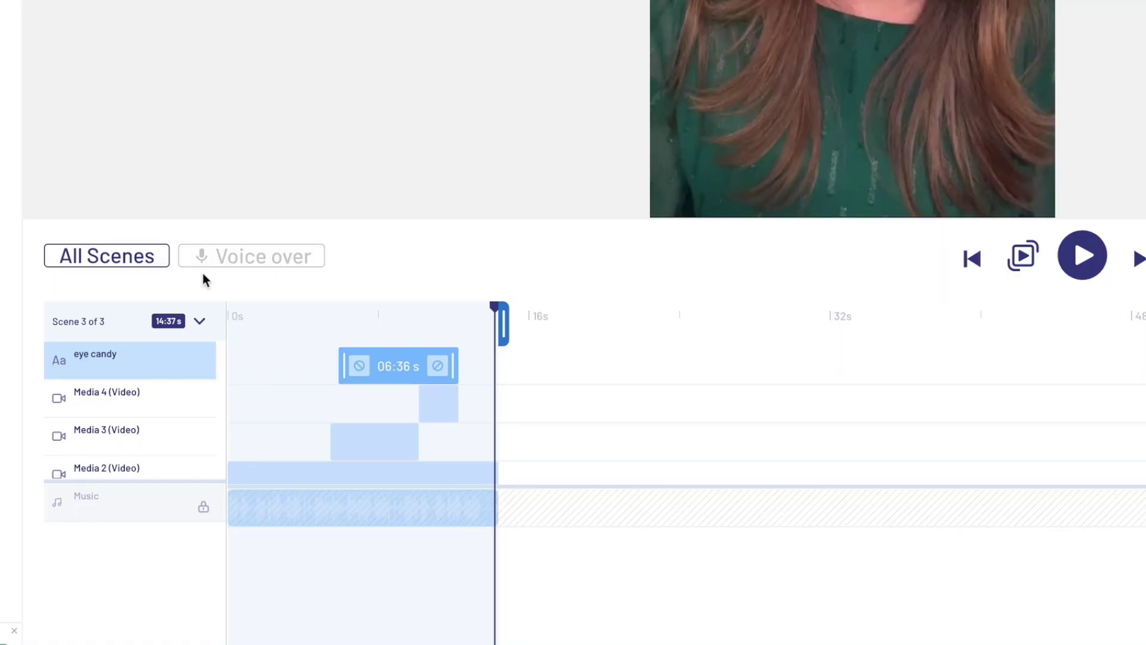
click(79, 255)
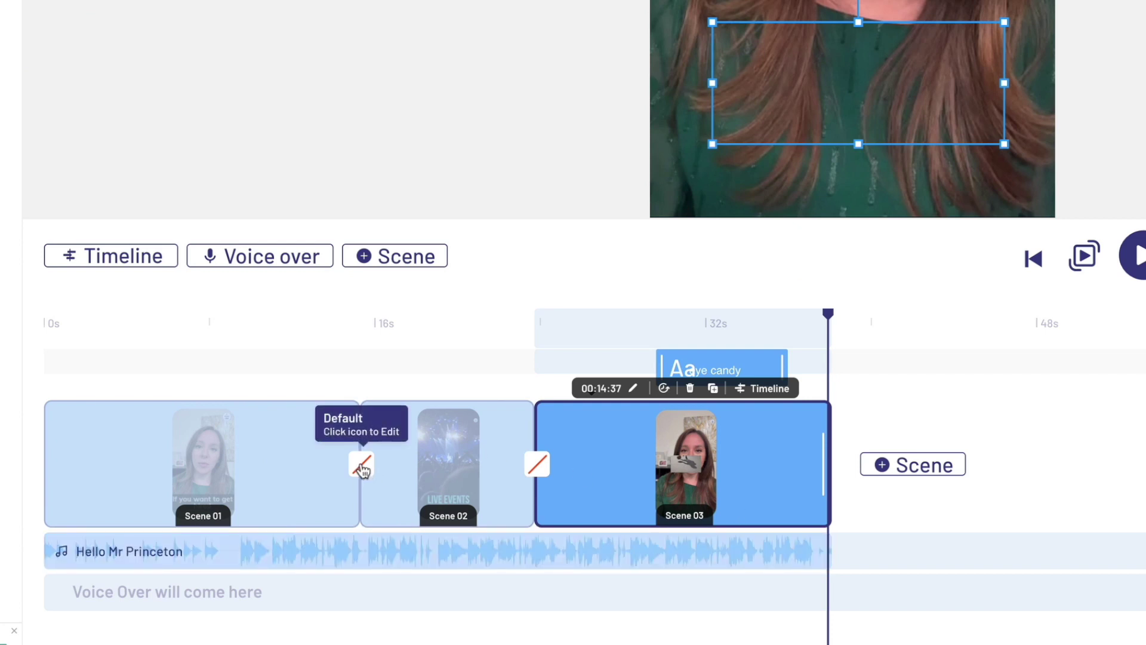
Step: Apply a Grid Left transition between Scene 01 and Scene 02 and preview it
click(363, 467)
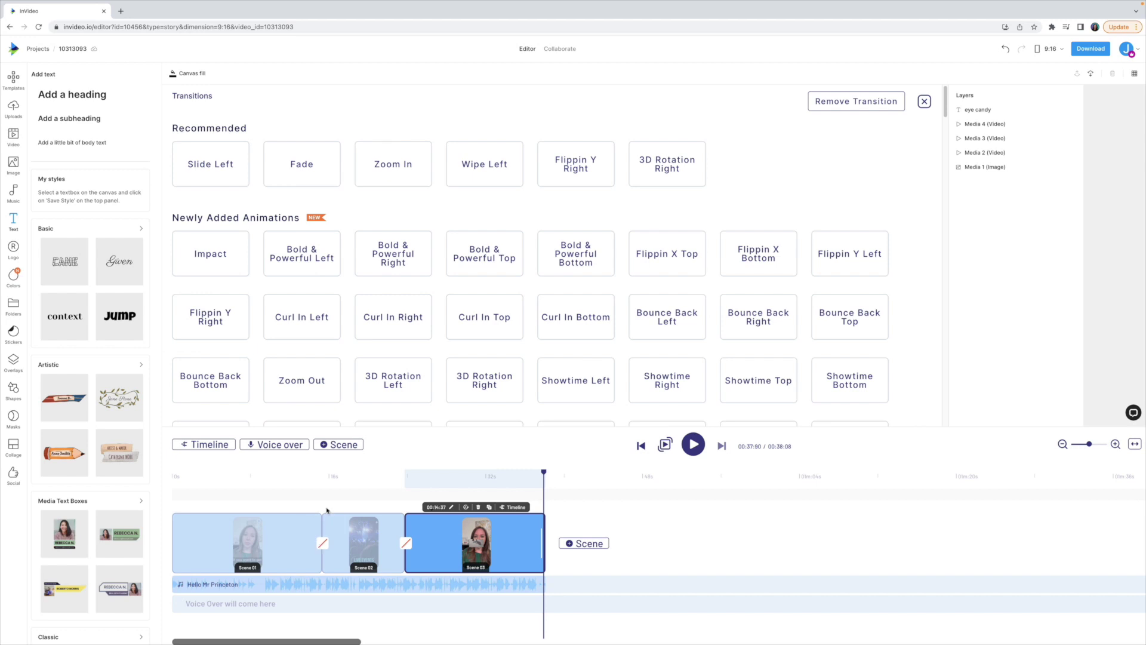
scroll(397, 277, down, 10)
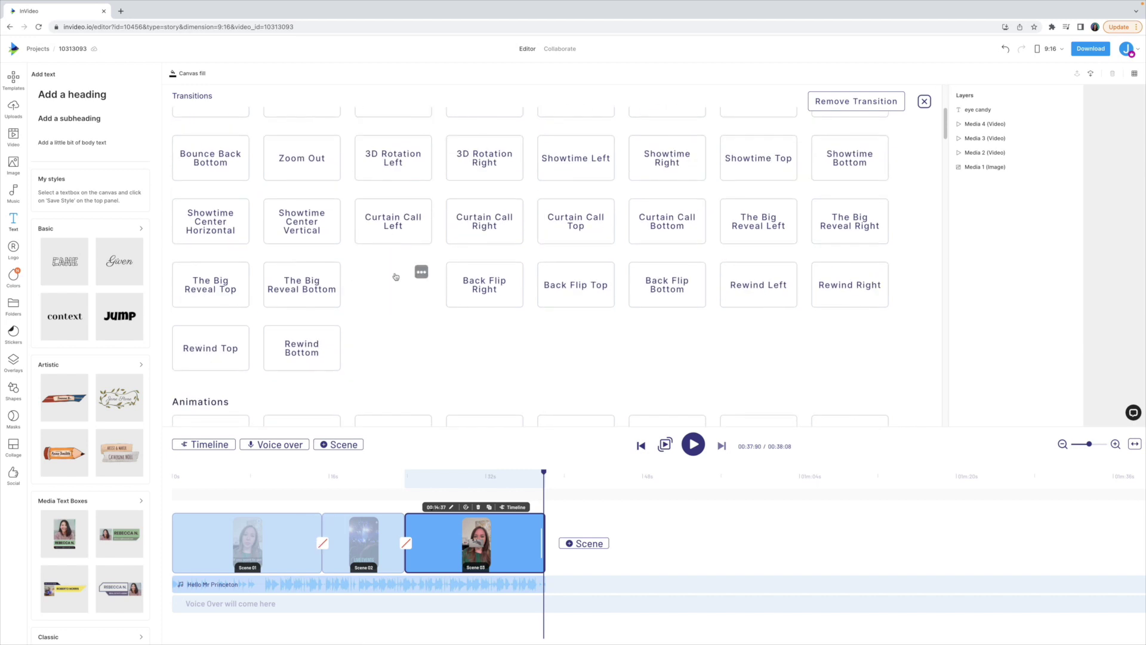
scroll(395, 276, down, 15)
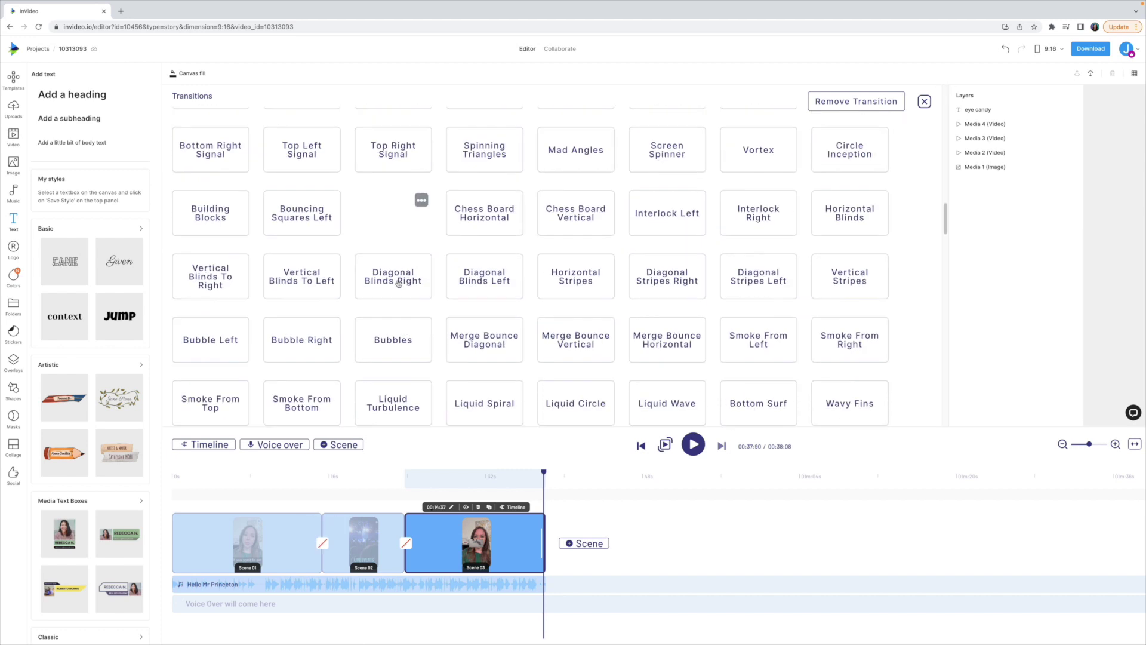
scroll(399, 285, down, 10)
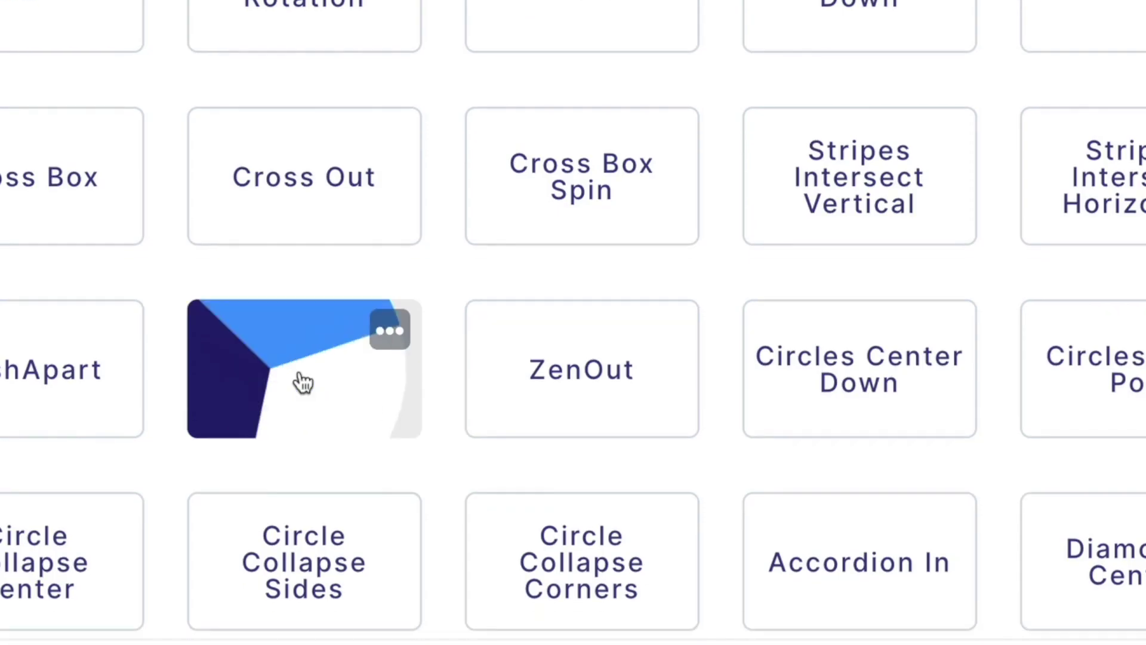
scroll(394, 305, down, 3)
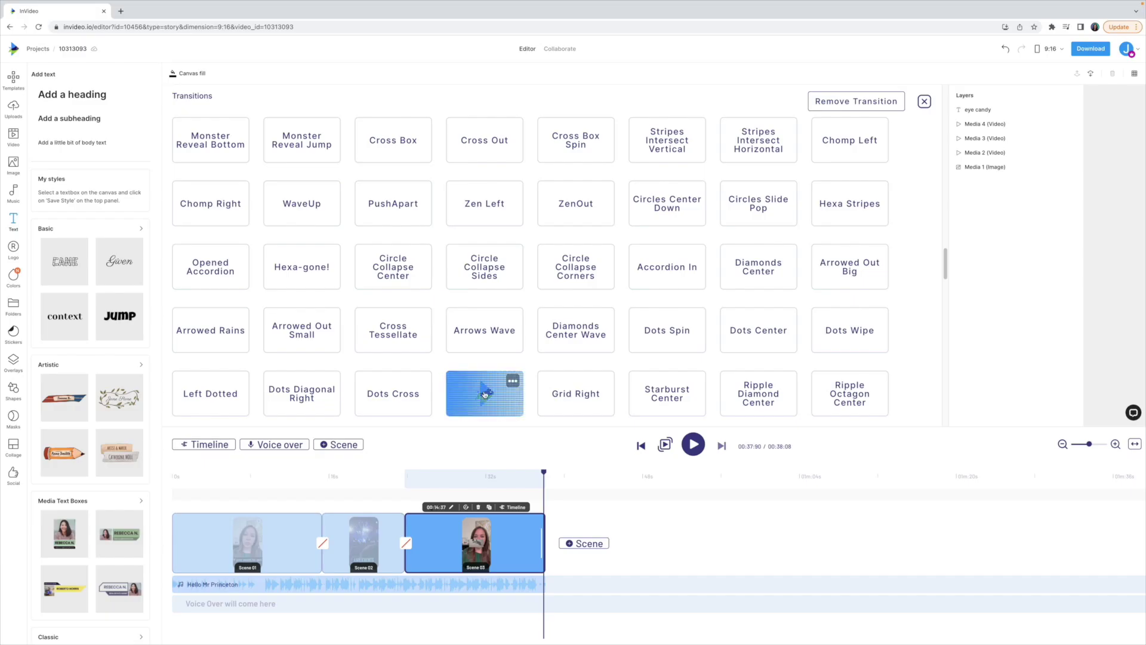
click(306, 542)
click(694, 444)
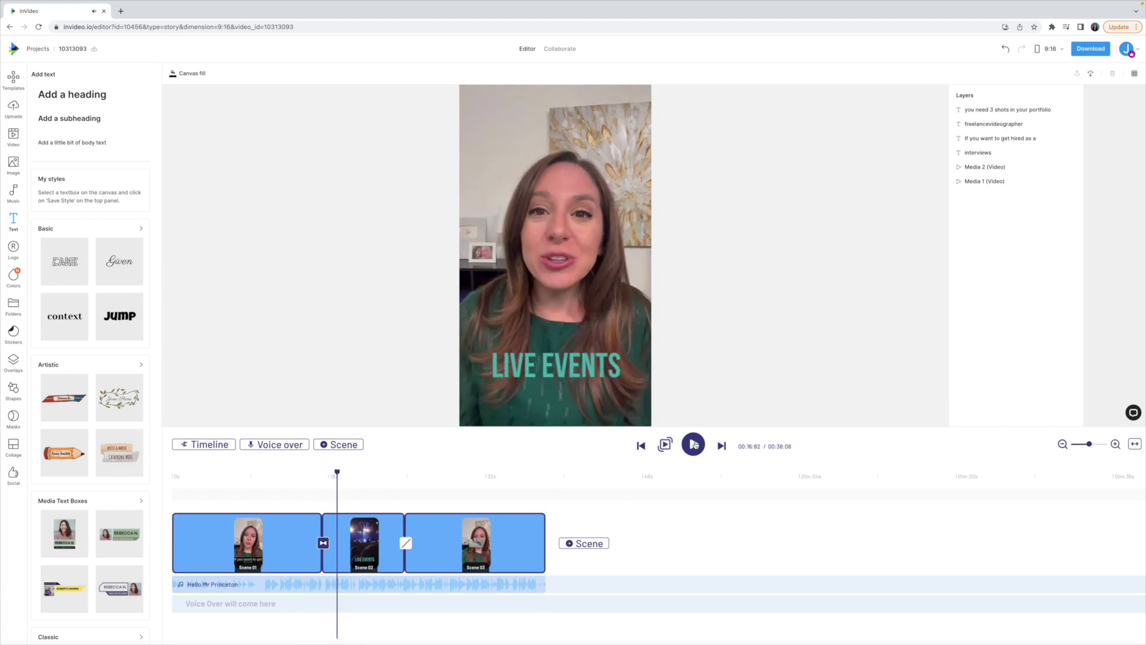
click(694, 444)
Step: Apply a Left Dotted transition between Scene 02 and Scene 03, then replay from Scene 01
click(406, 543)
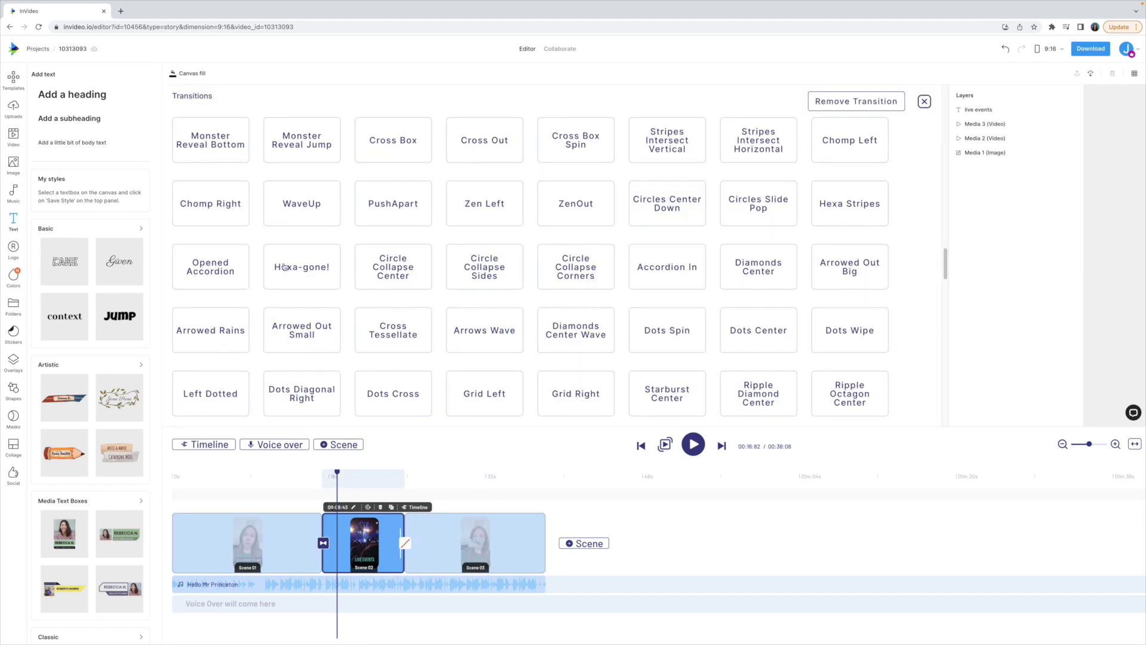
click(212, 389)
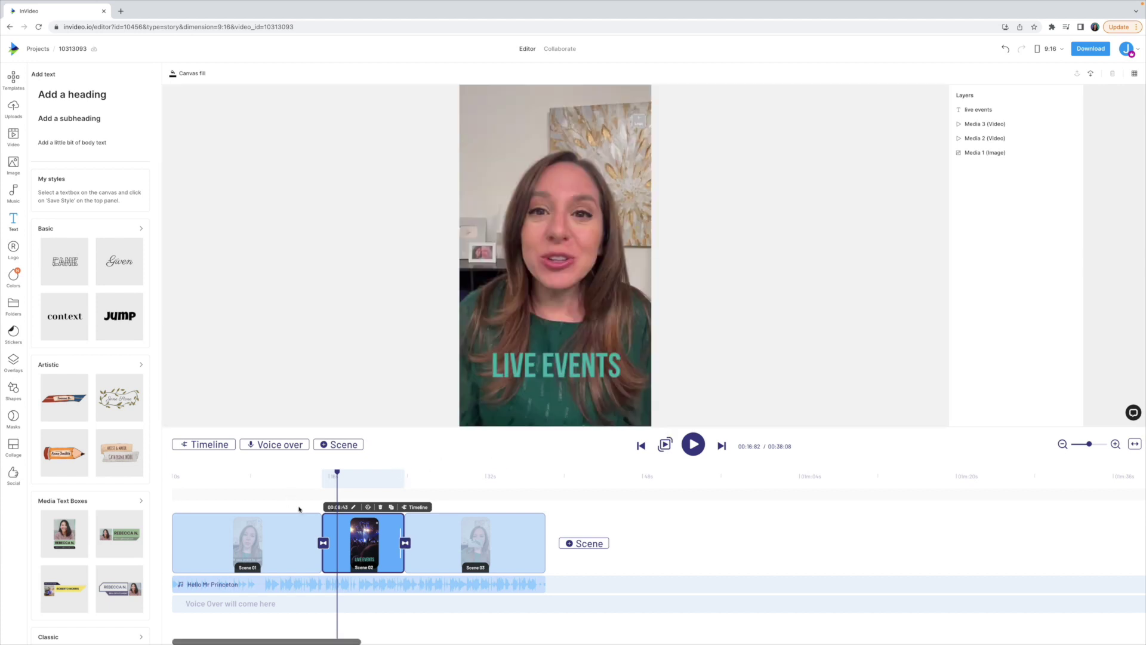
click(295, 543)
click(695, 444)
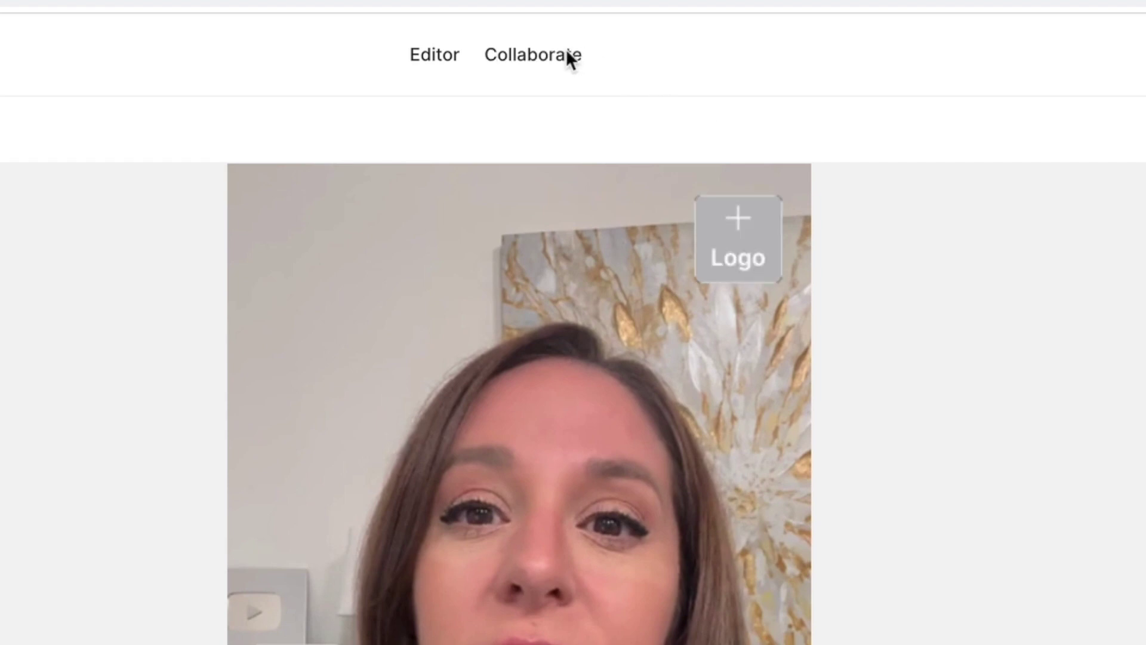
Step: Open the Collaborate review and send a team invite to the collaborator's e-mail address
click(566, 48)
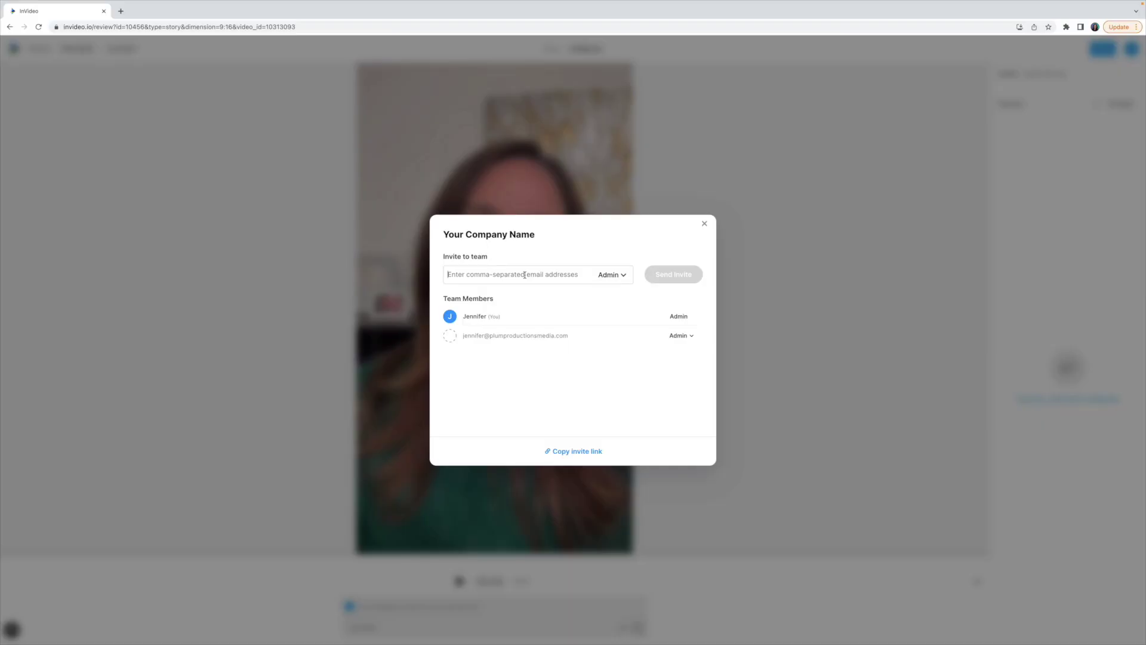
click(525, 275)
key(Return)
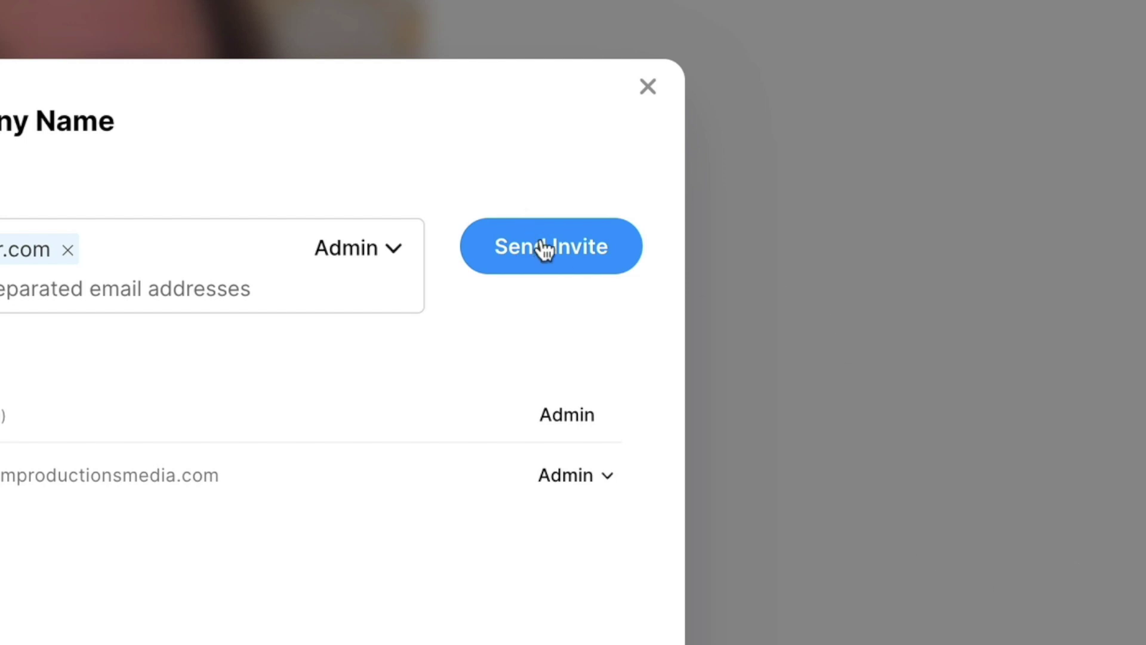
click(544, 250)
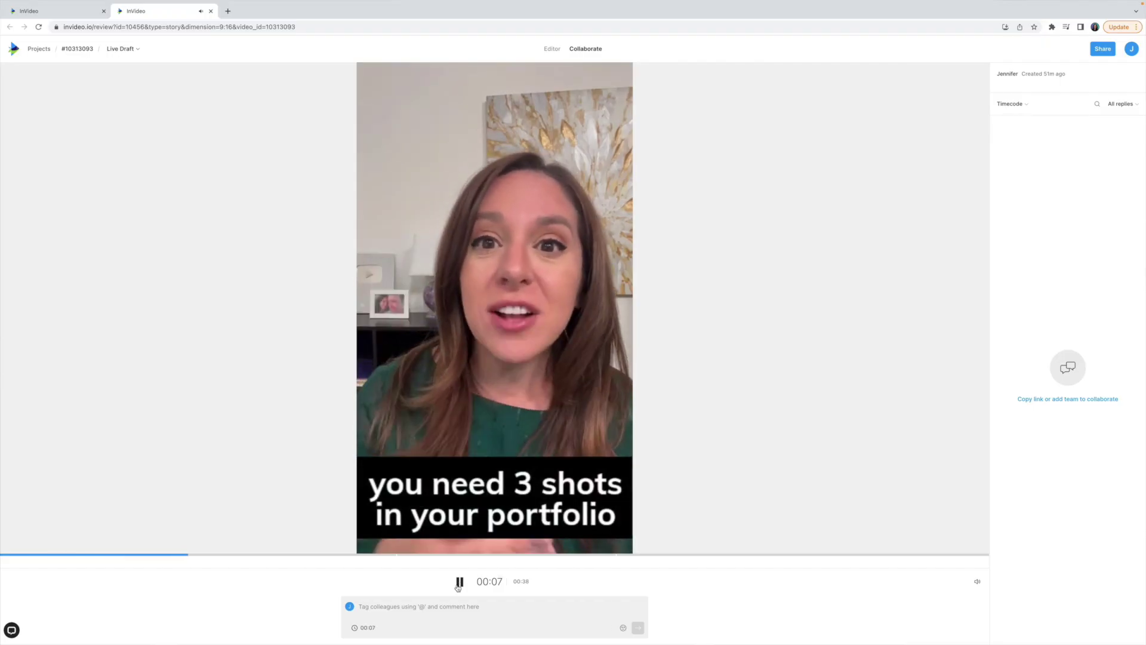
Step: Post the comment 'Great Shot!' at 00:10 and resume playback
click(426, 613)
text(Great Shot!)
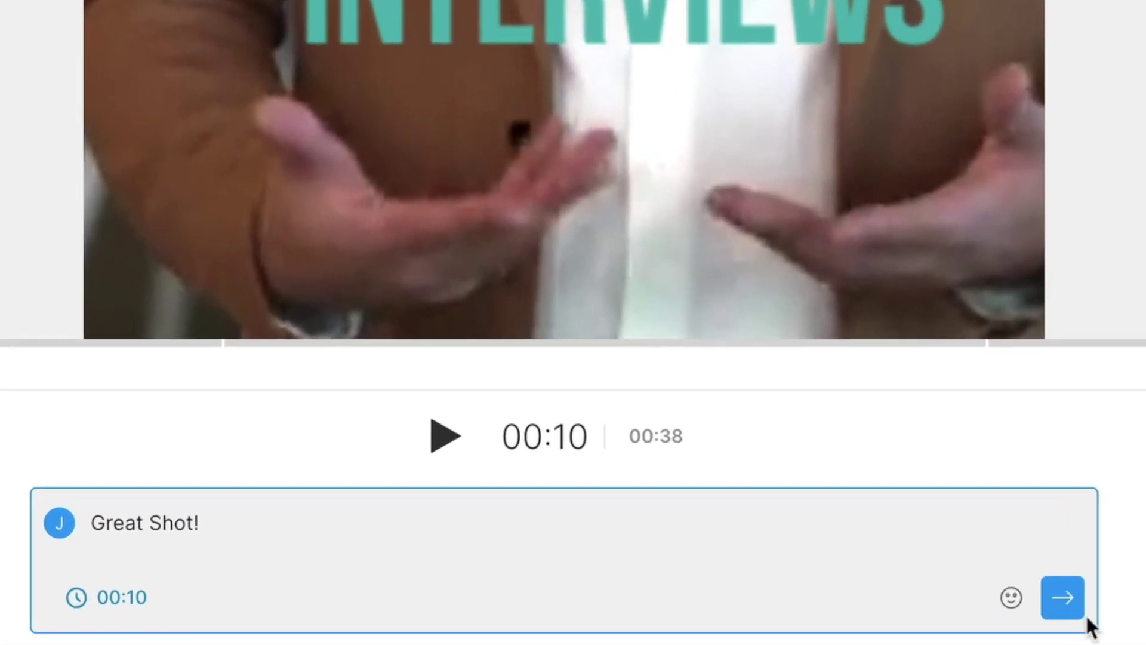
click(637, 627)
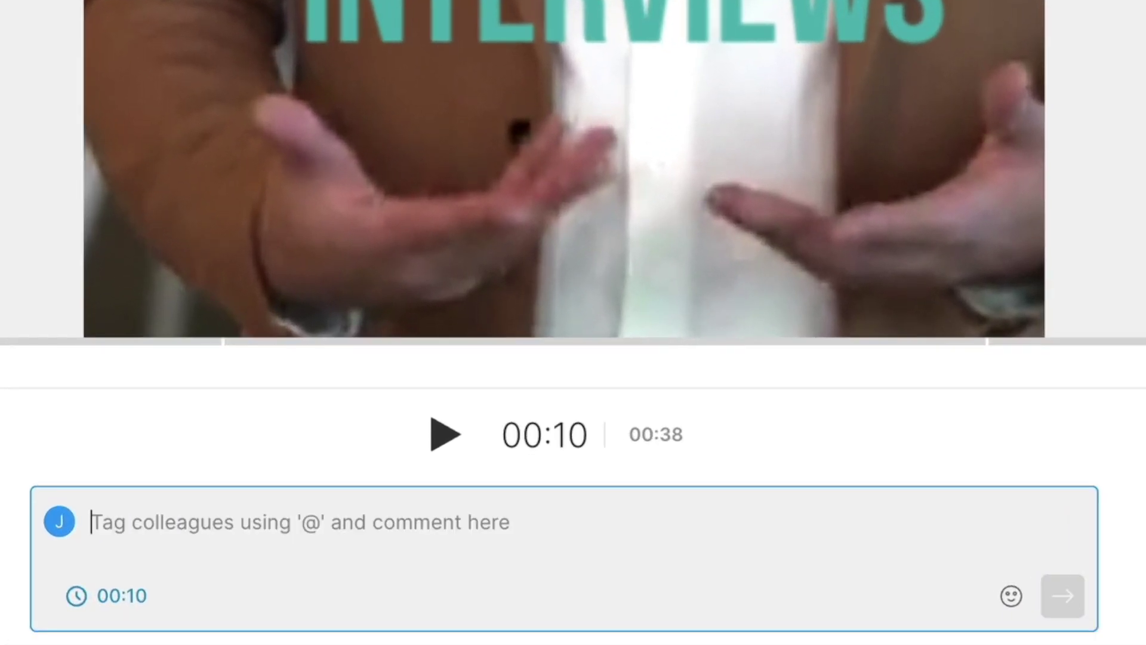
click(444, 435)
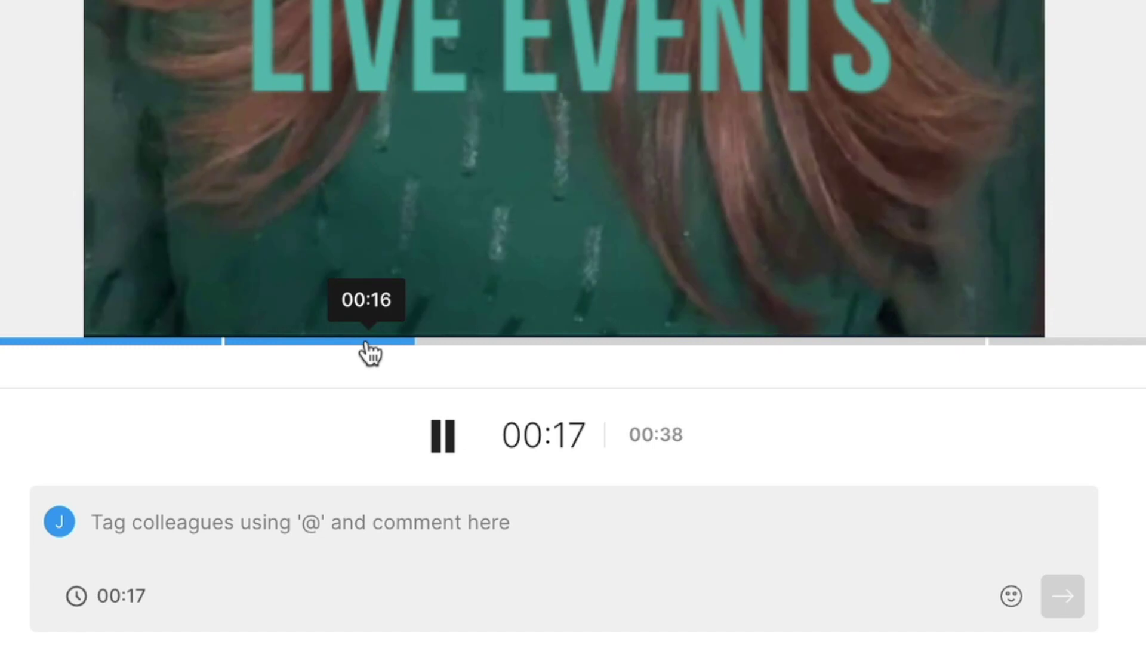
Step: Post 'Maybe Instead use a shot of a race?' at 00:18 and begin a comment at 00:32
click(404, 603)
text(Maybe Instead use a)
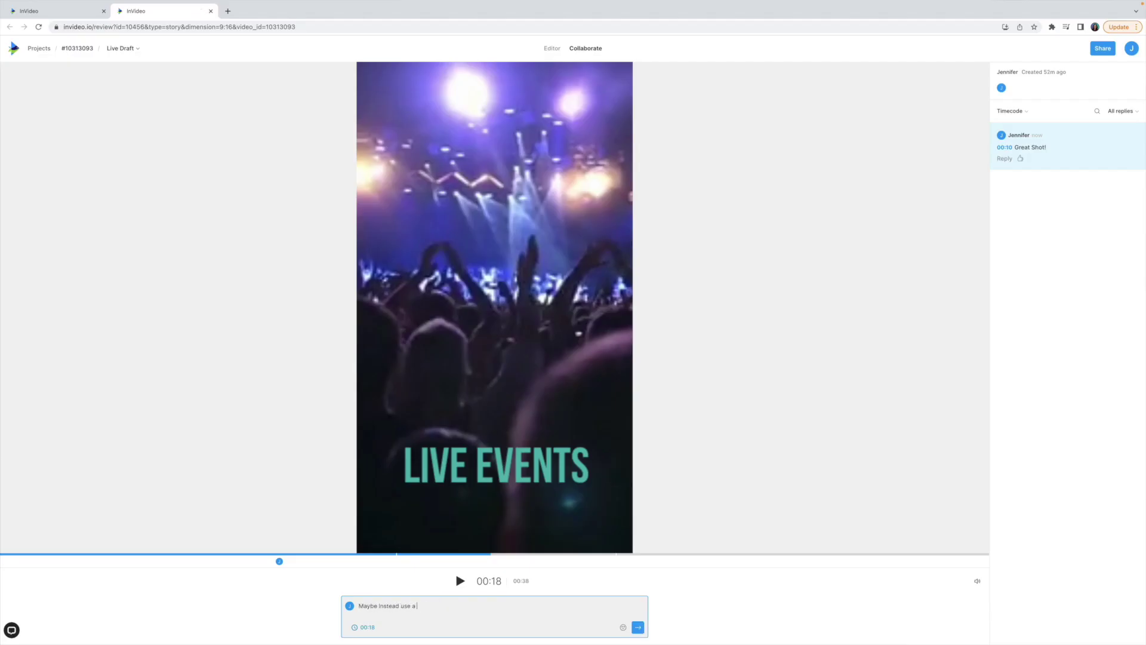
text( shot o)
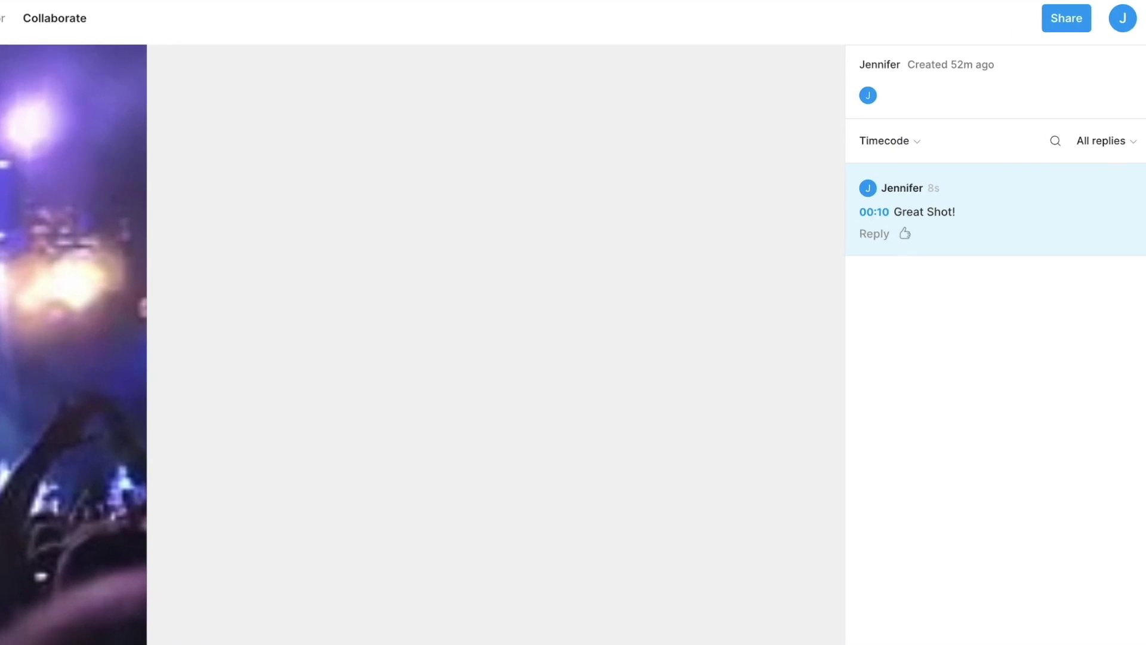
text(f a race?)
key(Return)
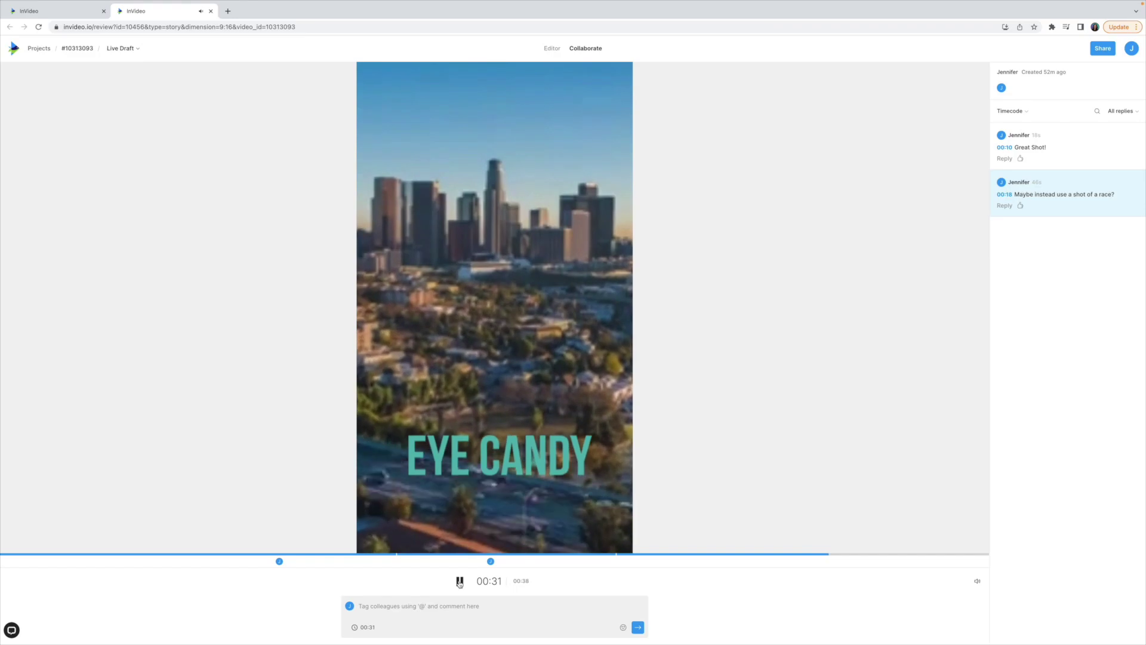
click(534, 469)
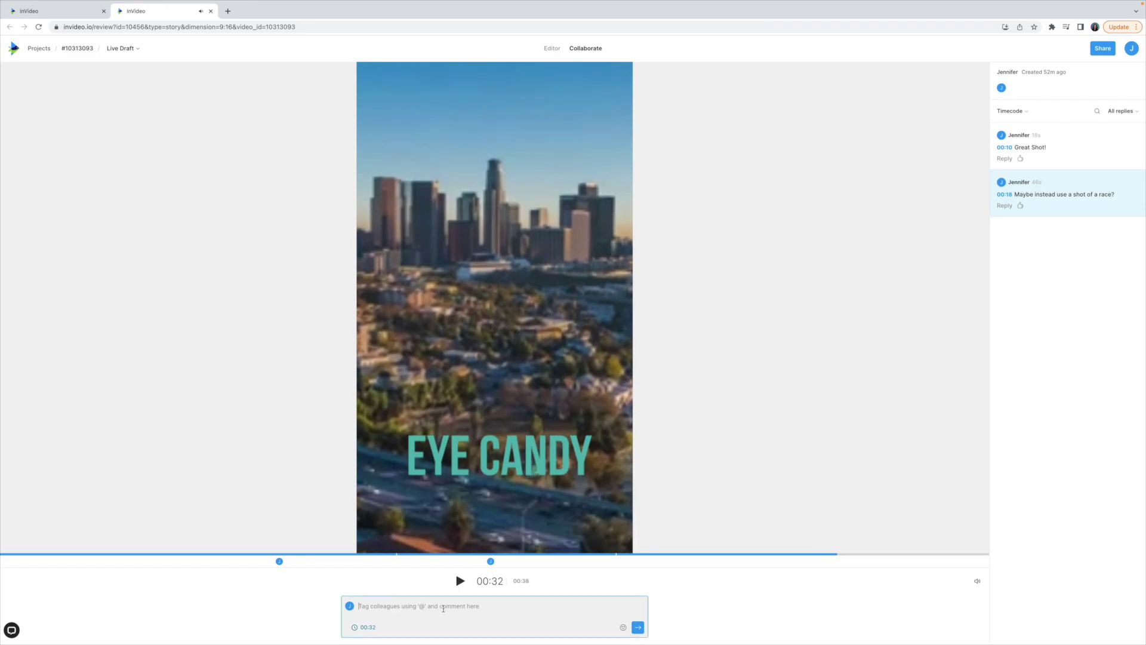
text(Have the d)
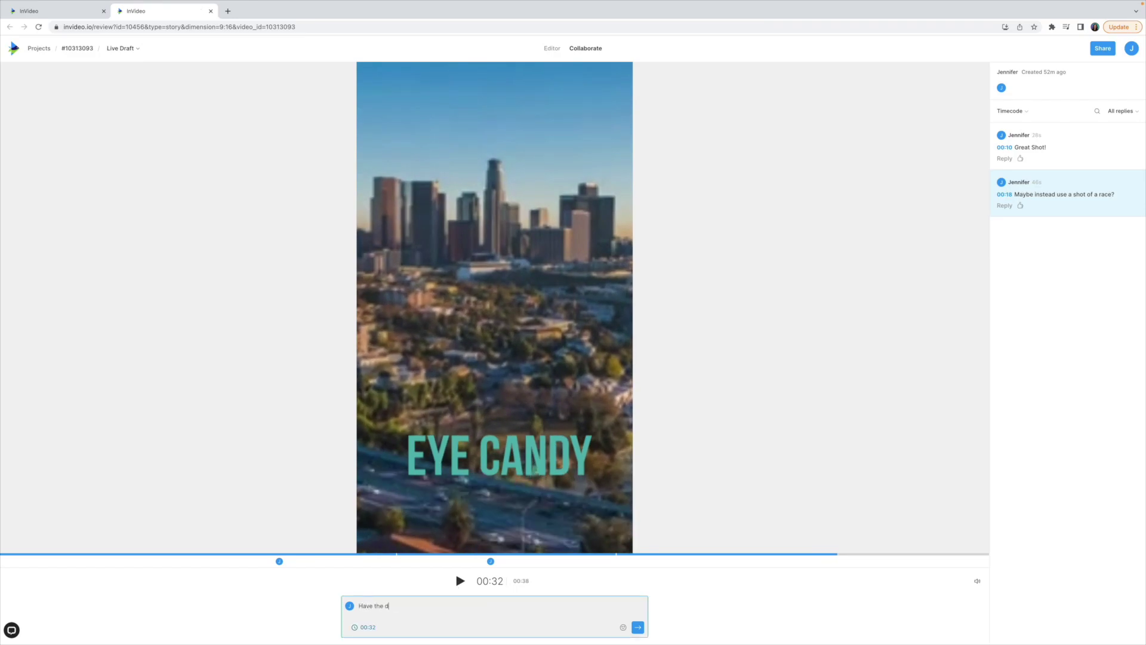